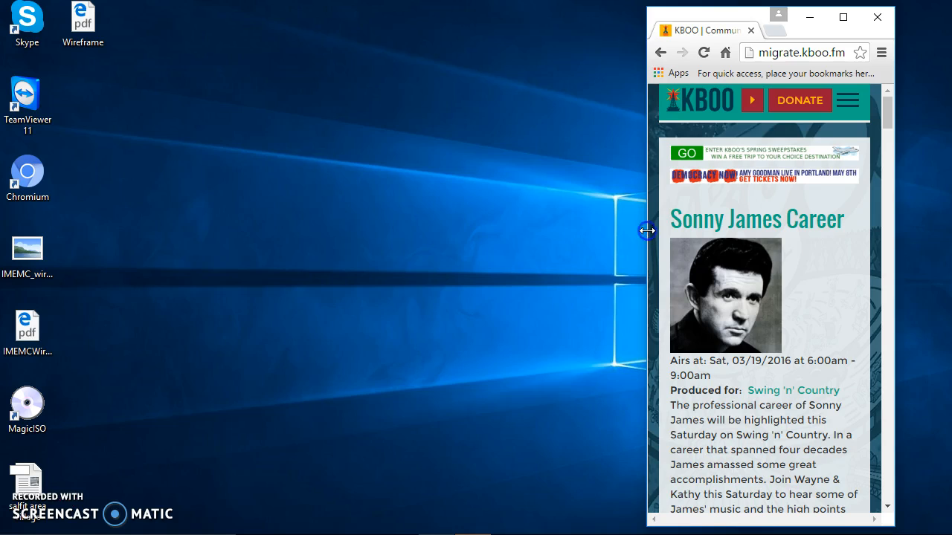
- Widen the browser window so the KBOO homepage shows its full desktop layout, then scroll down
{"action": "mouse_move", "coordinate": [887, 108]}
{"action": "left_mouse_down"}
{"action": "mouse_move", "coordinate": [850, 379]}
{"action": "mouse_move", "coordinate": [849, 482]}
{"action": "mouse_move", "coordinate": [895, 198]}
{"action": "mouse_move", "coordinate": [892, 99]}
{"action": "left_mouse_up"}
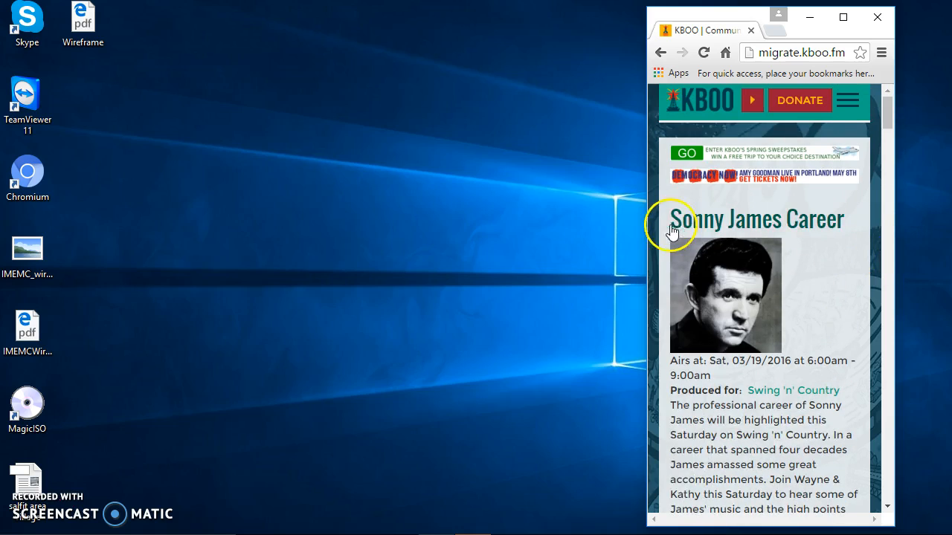
{"action": "left_click_drag", "start_coordinate": [645, 226], "coordinate": [6, 201]}
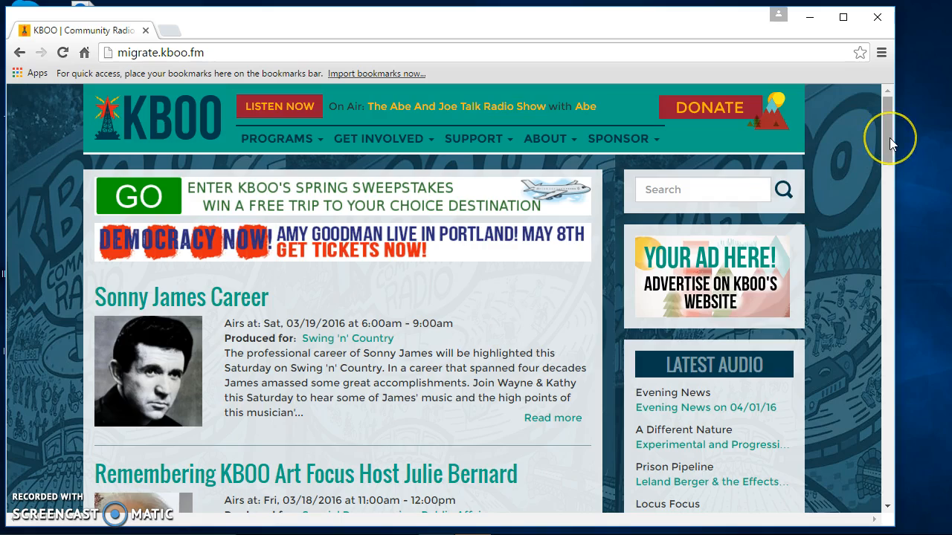
{"action": "left_click_drag", "start_coordinate": [889, 138], "coordinate": [875, 438]}
- Log in to KBOO with the program account's username and password
{"action": "left_click", "coordinate": [693, 312]}
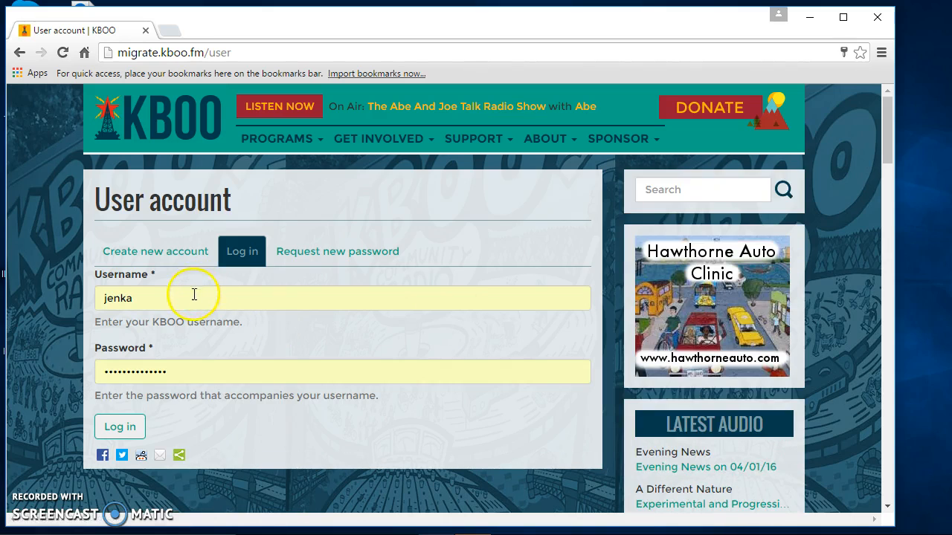
{"action": "left_click", "coordinate": [194, 295]}
{"action": "double_click", "coordinate": [191, 296]}
{"action": "type", "text": "jenka_program"}
{"action": "key", "text": "Tab"}
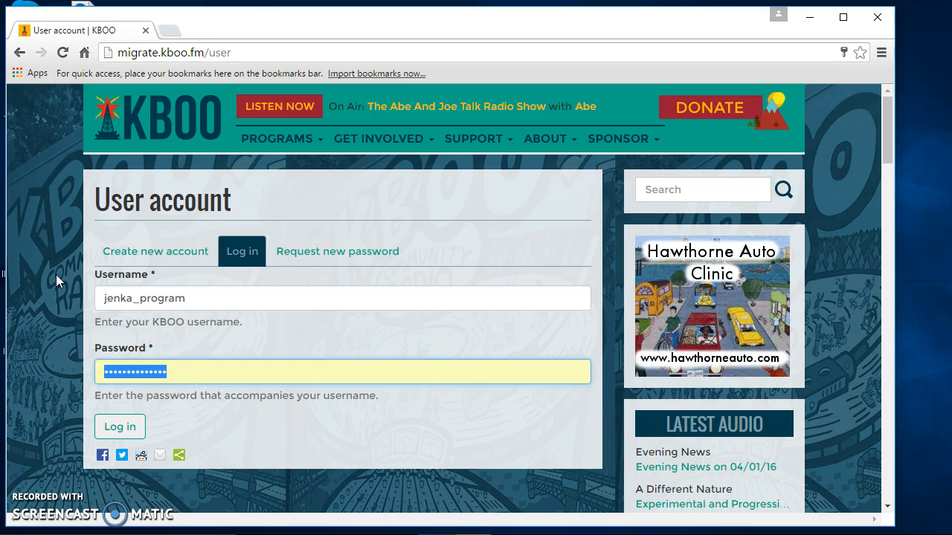
{"action": "type", "text": "•••••••••"}
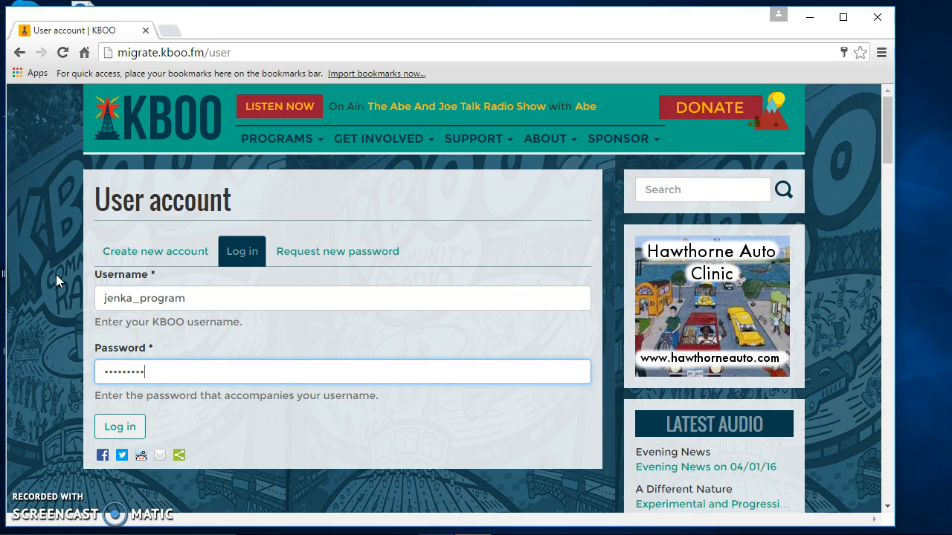
{"action": "type", "text": "•"}
{"action": "left_click", "coordinate": [117, 425]}
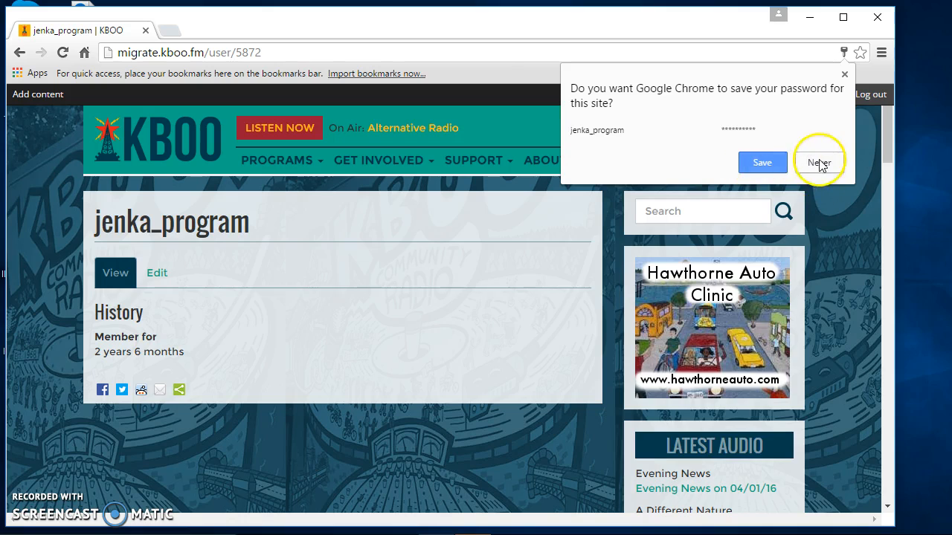
- Decline Chrome's password save and start a new Program Episode or Audio post from Add content
{"action": "left_click", "coordinate": [819, 163]}
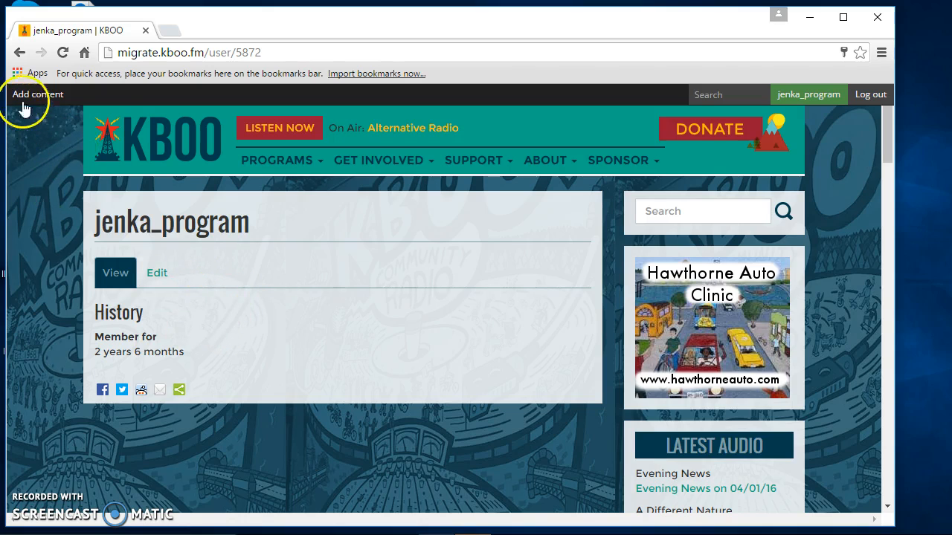
{"action": "mouse_move", "coordinate": [30, 100]}
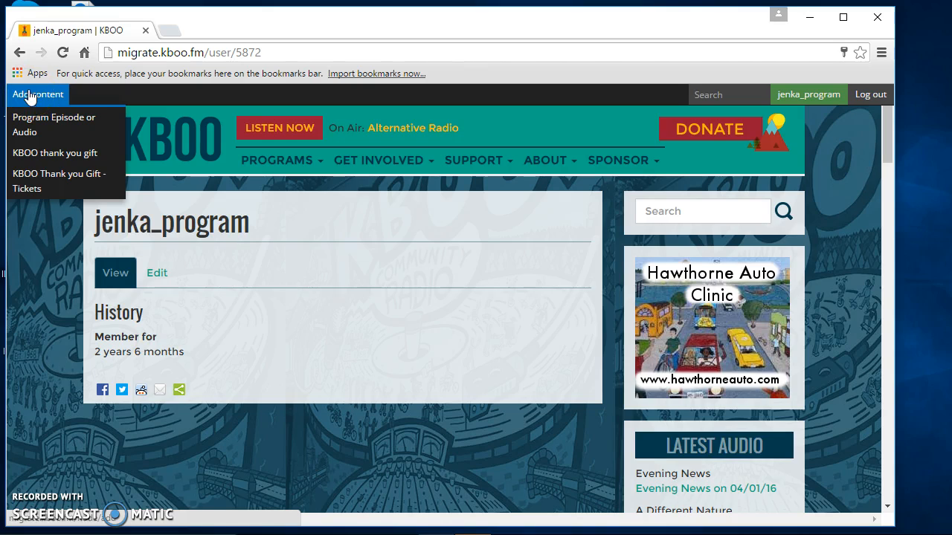
{"action": "left_click", "coordinate": [28, 121]}
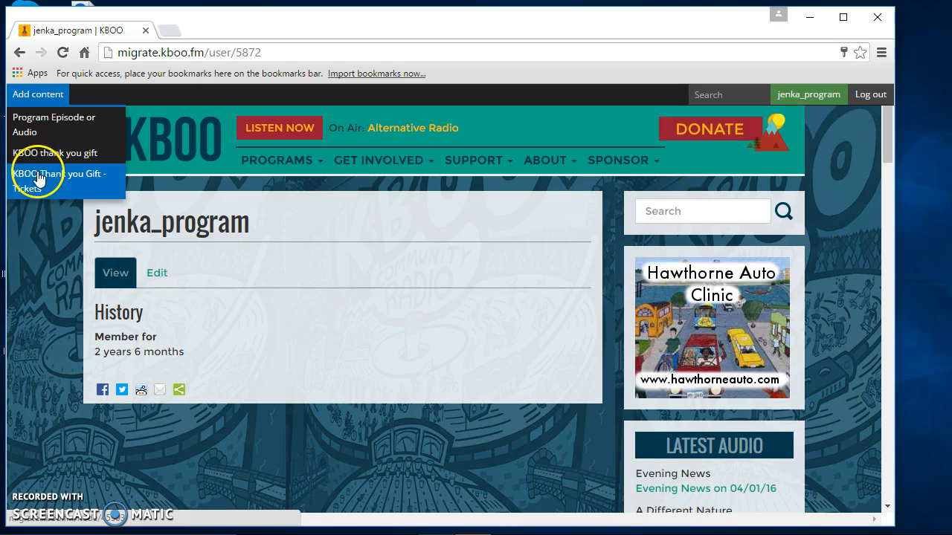
{"action": "left_click", "coordinate": [42, 132]}
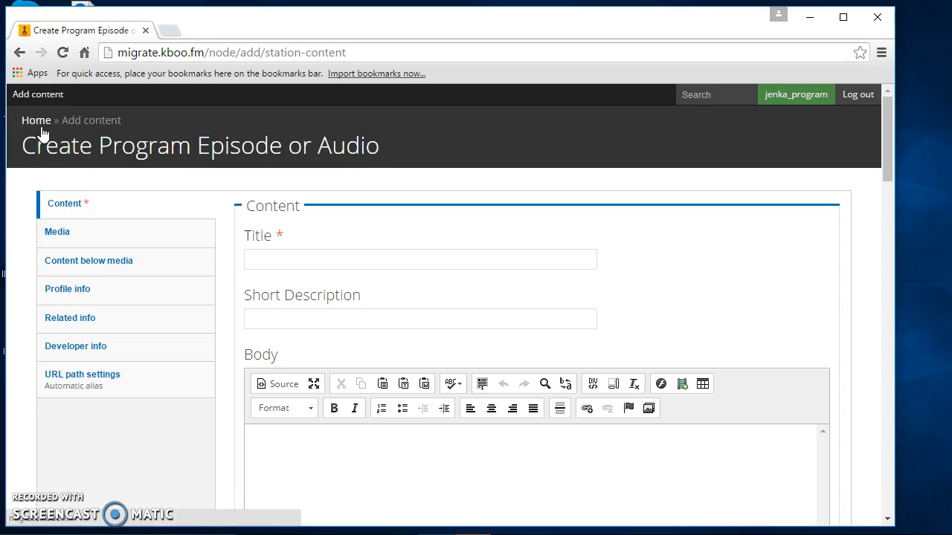
- Title the episode 'My great upcoming program' and write body 'This is a description of the show.' and 'A link'
{"action": "left_click", "coordinate": [501, 258]}
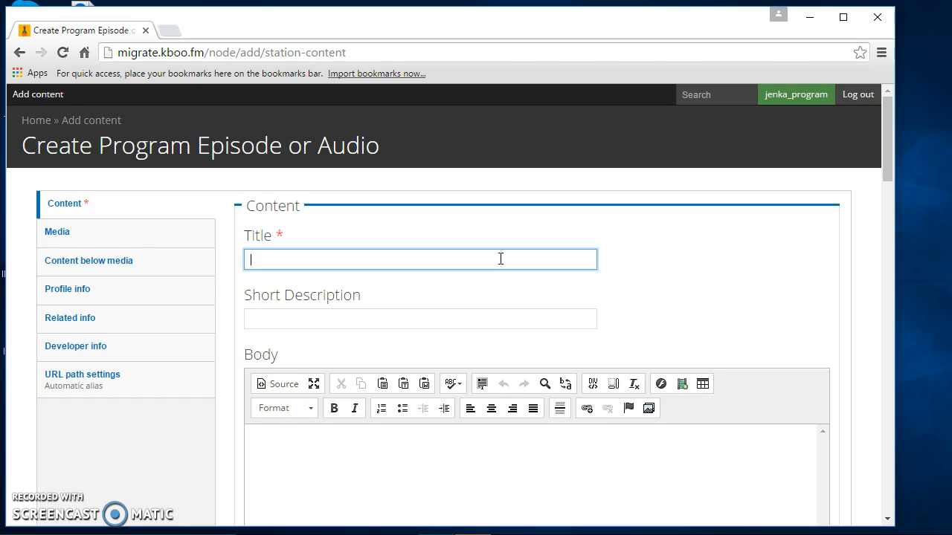
{"action": "type", "text": "My great upcoming"}
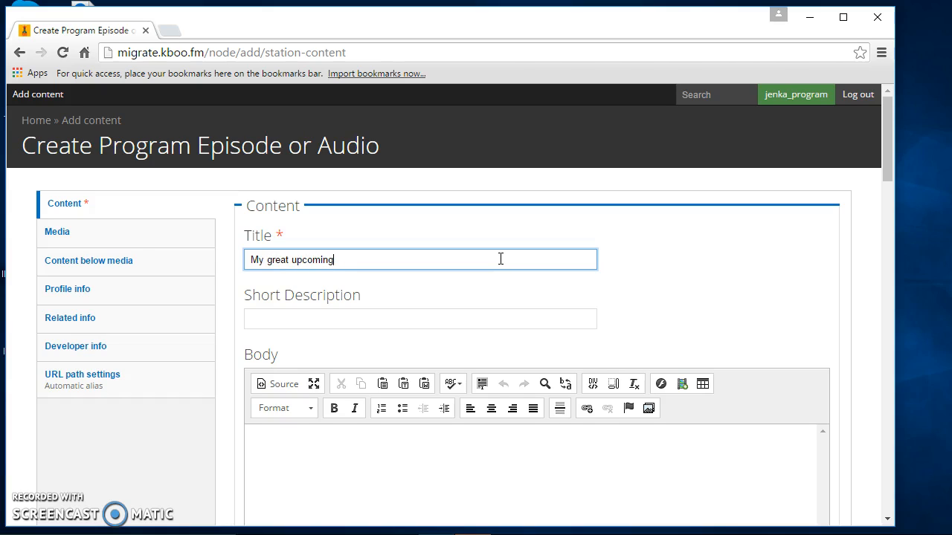
{"action": "type", "text": " program"}
{"action": "left_click", "coordinate": [450, 438]}
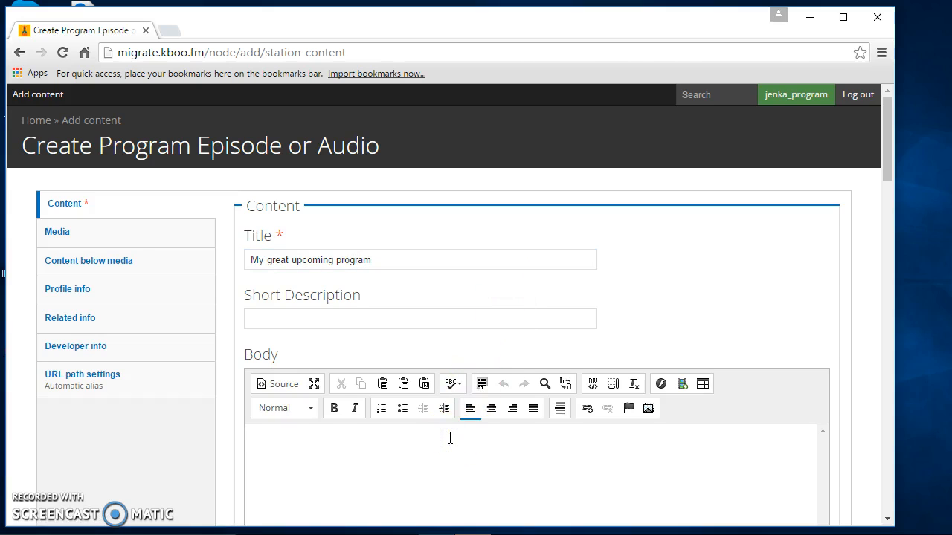
{"action": "type", "text": "This is a description"}
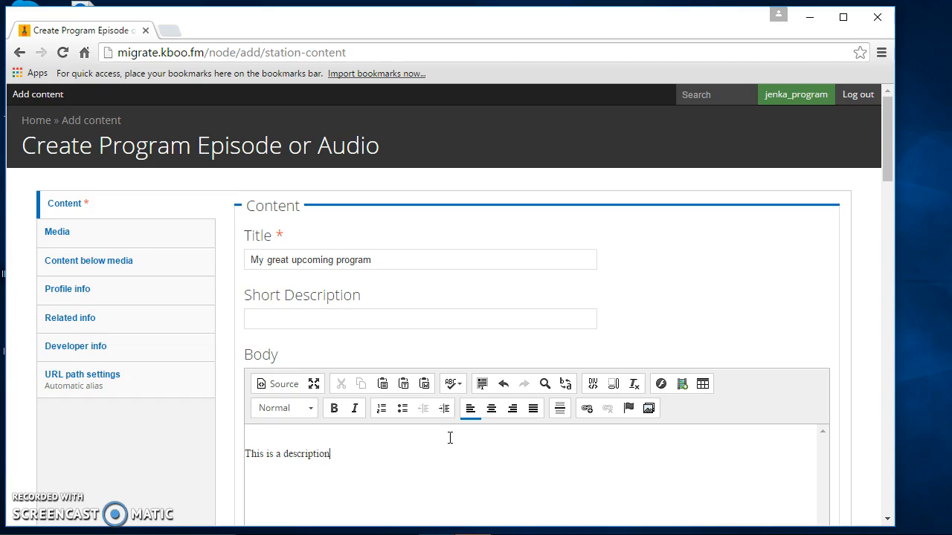
{"action": "type", "text": " of the show."}
{"action": "key", "text": "Return"}
{"action": "type", "text": "A link"}
{"action": "left_click_drag", "start_coordinate": [285, 482], "coordinate": [230, 476]}
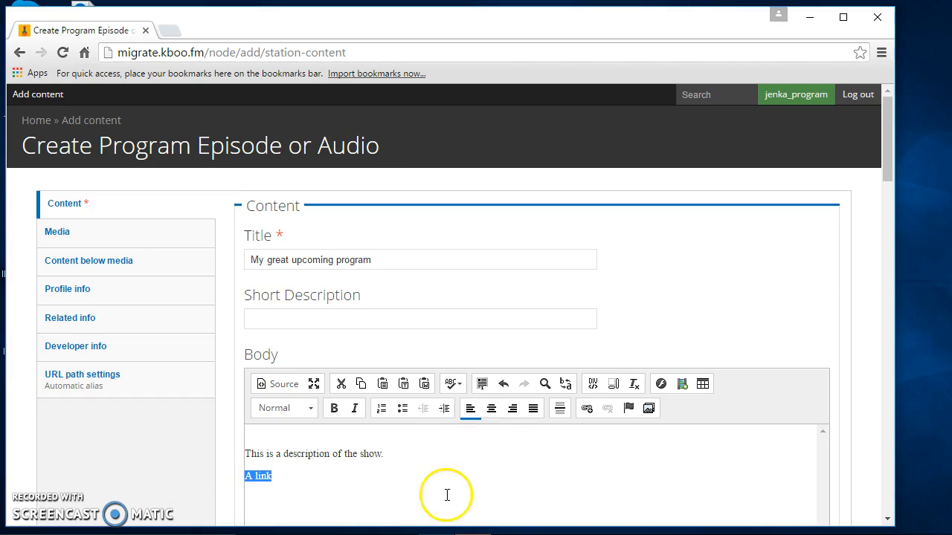
- Link the body words 'A link' to the 'Art Focus on Julie Bernard' episode (/node/6238)
{"action": "left_click", "coordinate": [587, 409]}
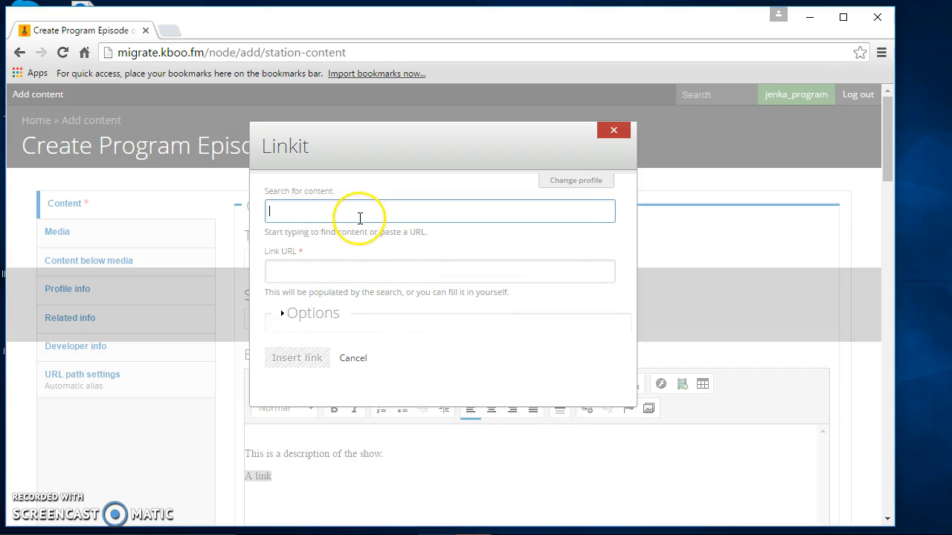
{"action": "type", "text": "jenka"}
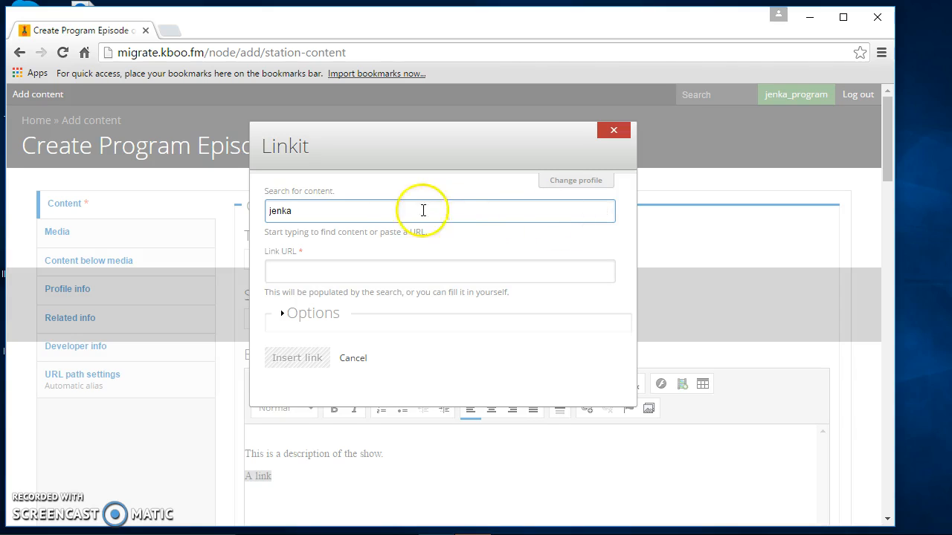
{"action": "left_click", "coordinate": [359, 213]}
{"action": "left_click_drag", "start_coordinate": [358, 212], "coordinate": [250, 207]}
{"action": "type", "text": "prison"}
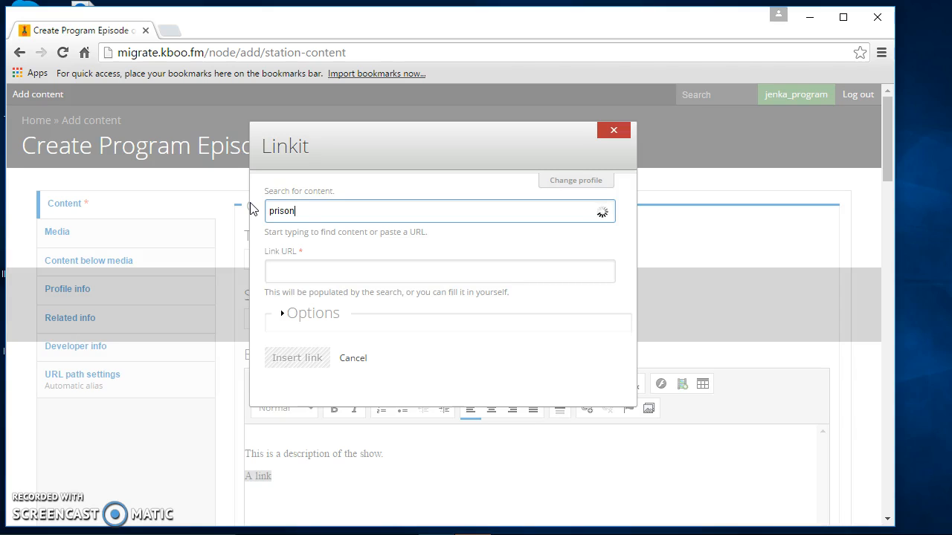
{"action": "left_click", "coordinate": [266, 206]}
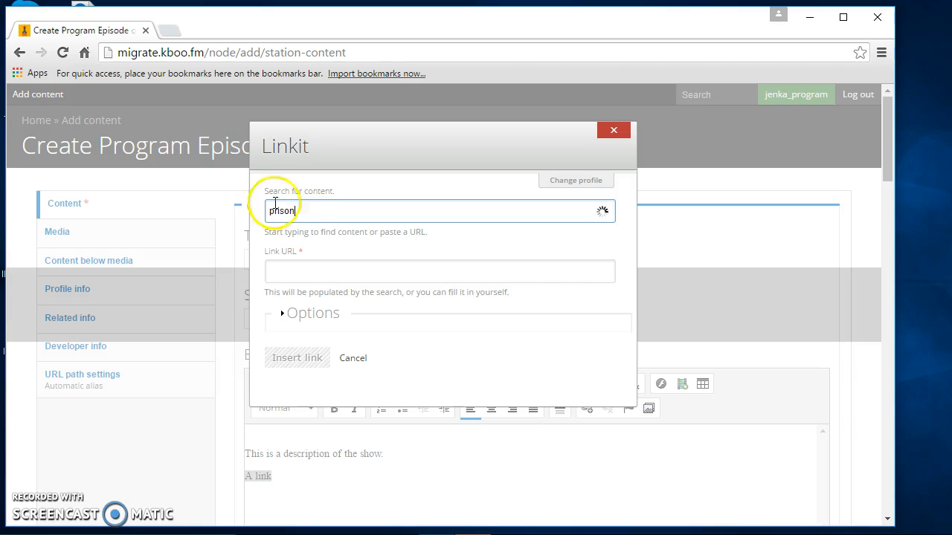
{"action": "left_click", "coordinate": [322, 212]}
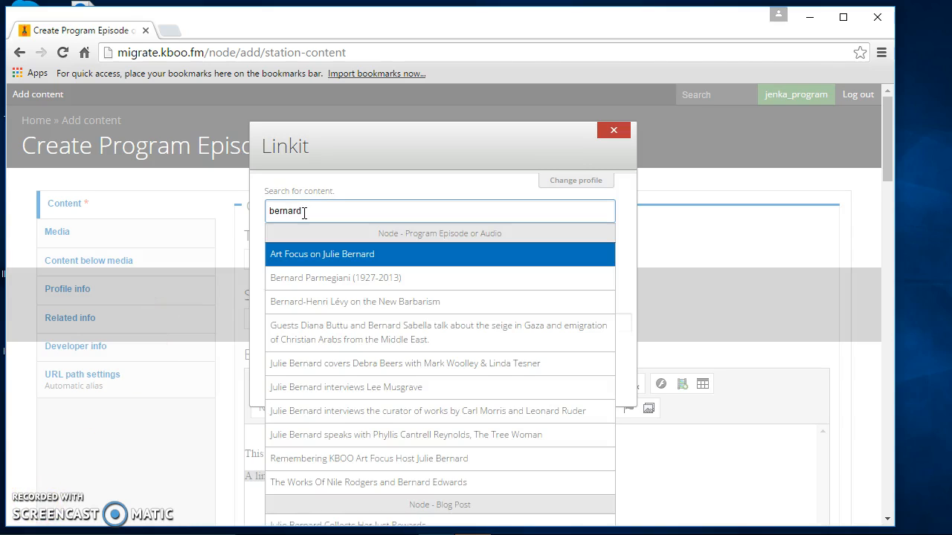
{"action": "left_click_drag", "start_coordinate": [304, 213], "coordinate": [264, 214]}
{"action": "type", "text": "be"}
{"action": "type", "text": "ard"}
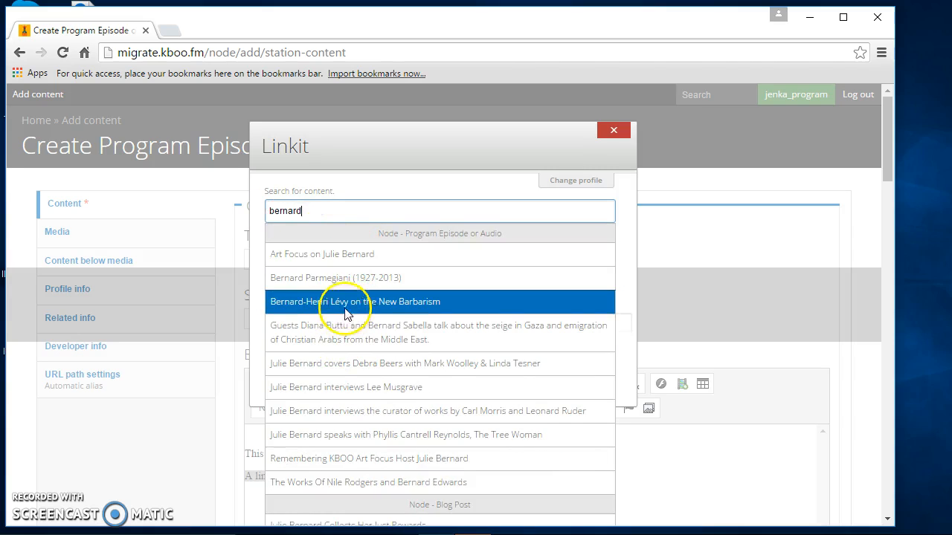
{"action": "left_click", "coordinate": [363, 263]}
{"action": "left_click", "coordinate": [297, 358]}
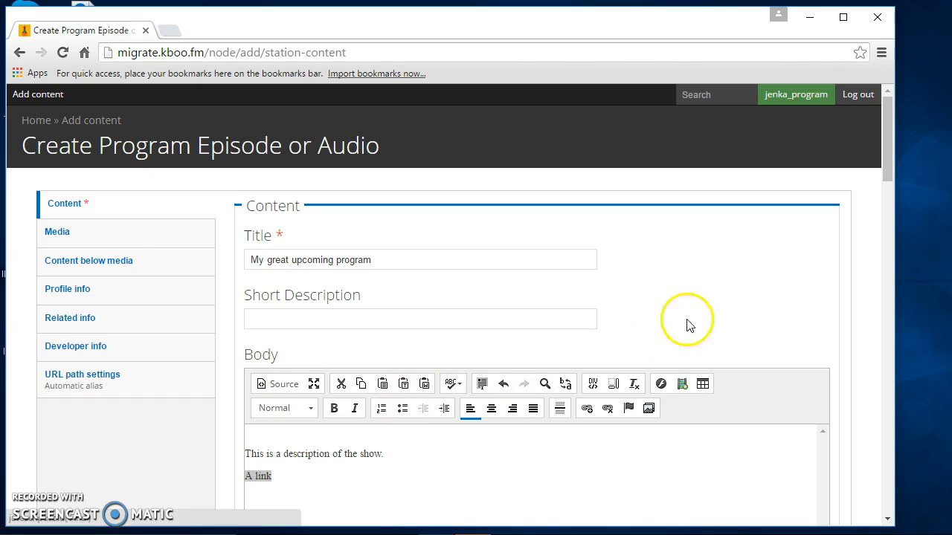
- Pick picture-1070.jpg, the 3-cent postage stamp, from the media library for the body
{"action": "left_click", "coordinate": [649, 408]}
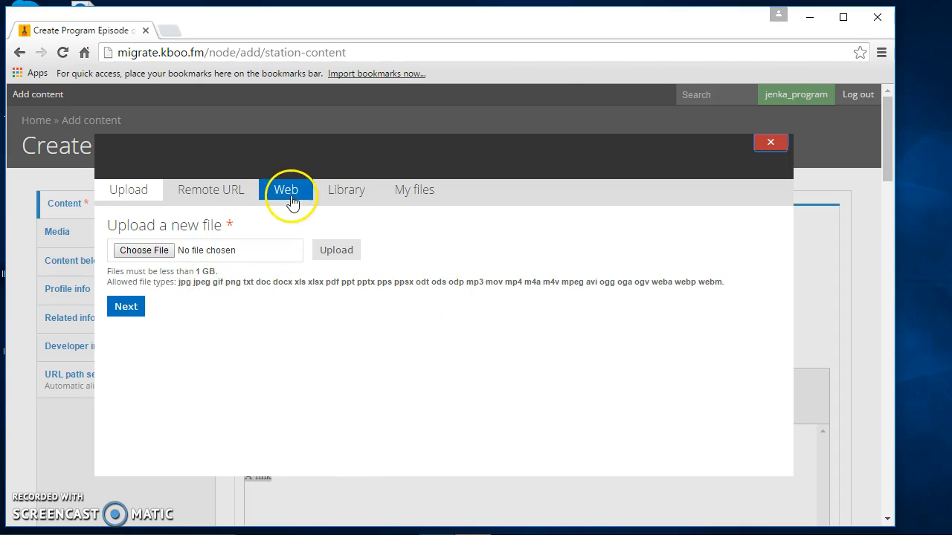
{"action": "left_click", "coordinate": [346, 195]}
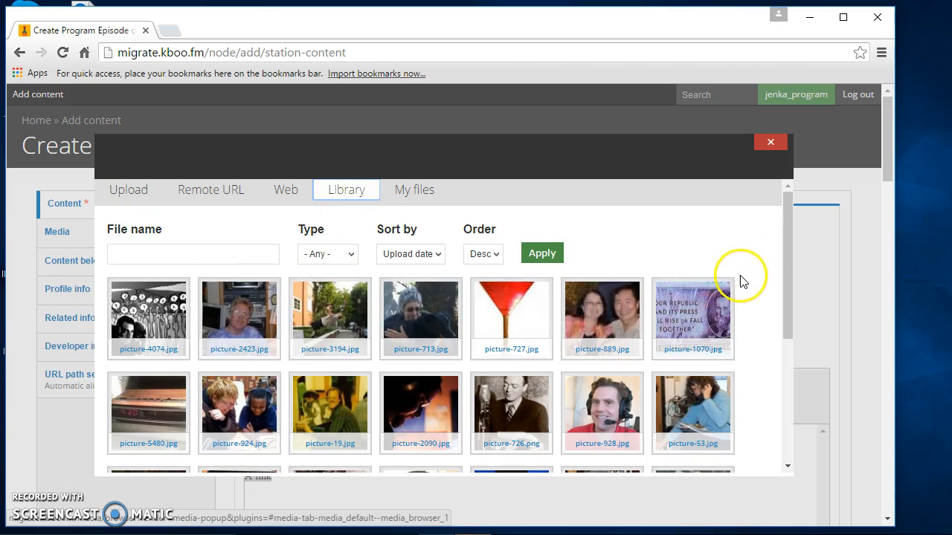
{"action": "mouse_move", "coordinate": [786, 234]}
{"action": "left_mouse_down"}
{"action": "mouse_move", "coordinate": [776, 304]}
{"action": "mouse_move", "coordinate": [781, 223]}
{"action": "left_mouse_up"}
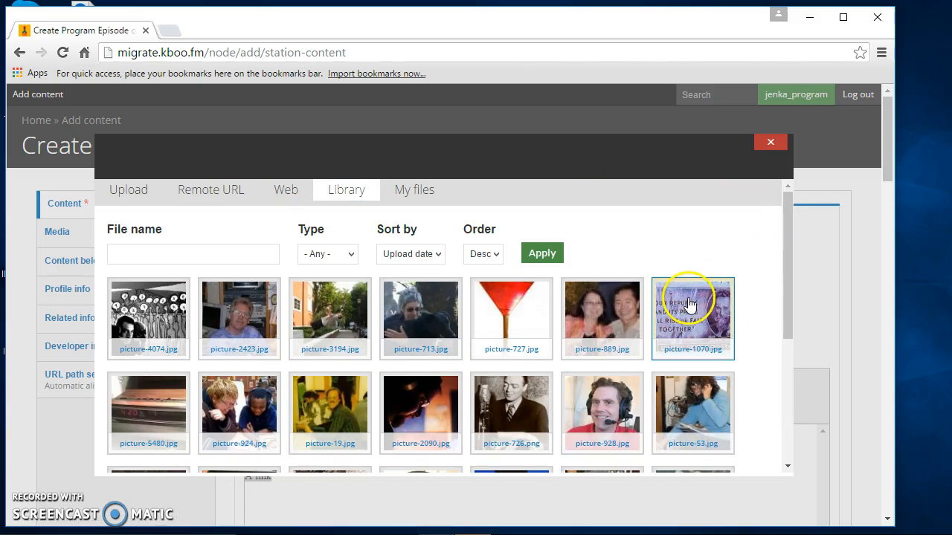
{"action": "left_click", "coordinate": [684, 306]}
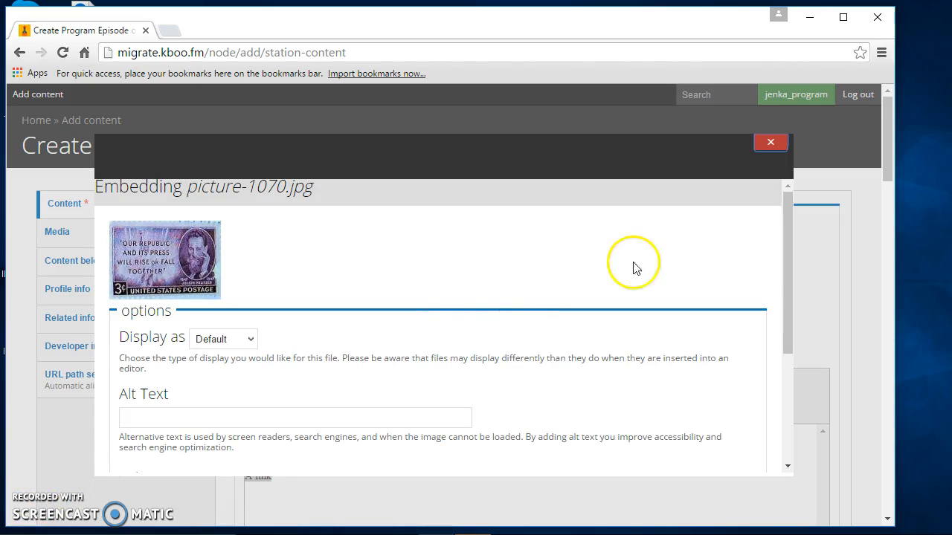
- Embed the stamp image in the body with alt text and caption 'US postage stamp'
{"action": "left_click", "coordinate": [277, 417]}
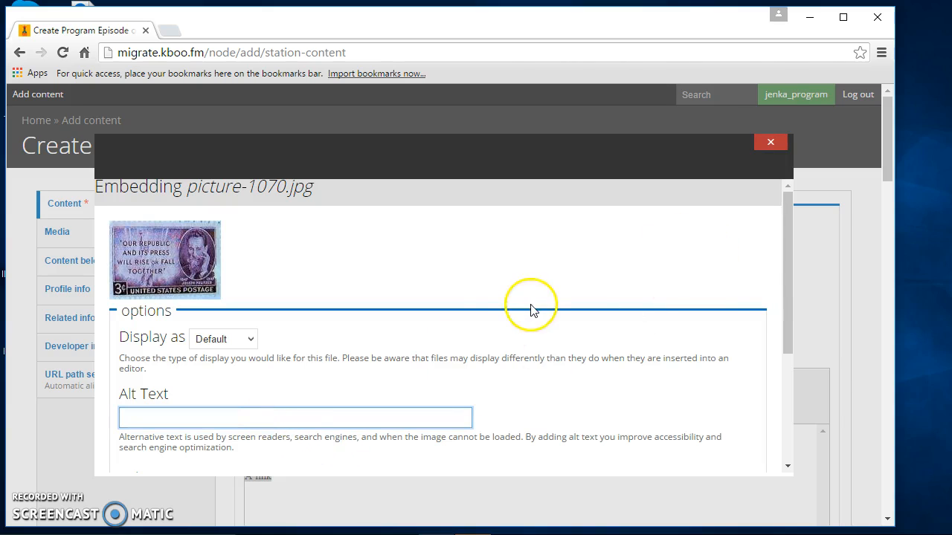
{"action": "left_click_drag", "start_coordinate": [788, 277], "coordinate": [786, 310]}
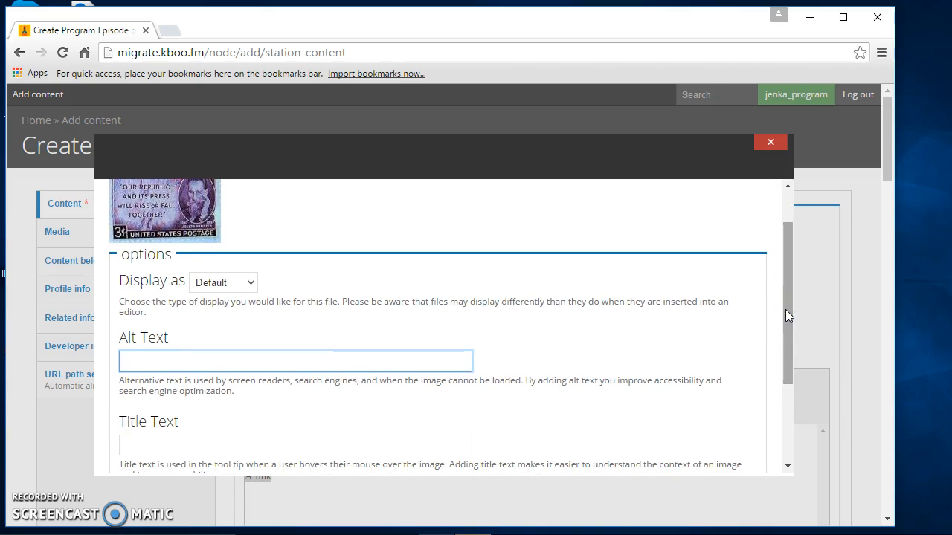
{"action": "type", "text": "US postage stamp"}
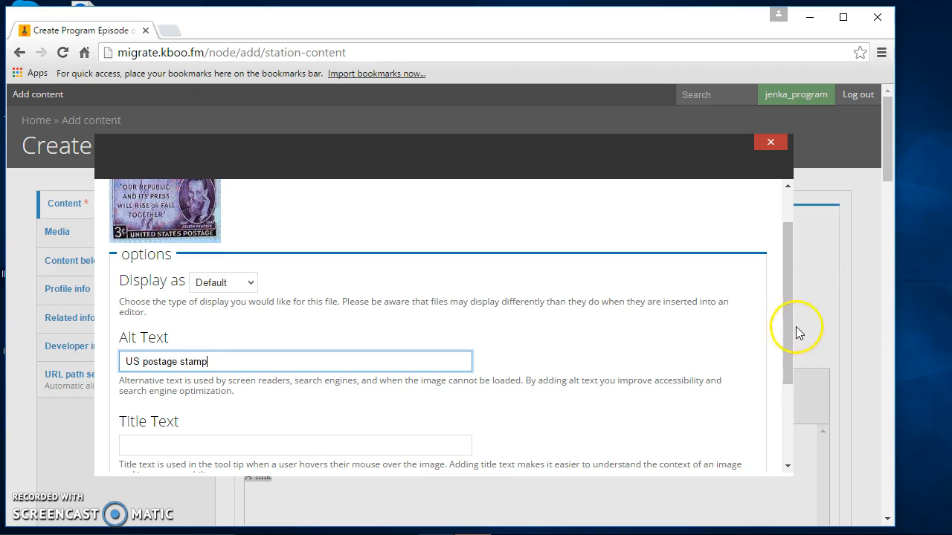
{"action": "left_click_drag", "start_coordinate": [789, 327], "coordinate": [769, 416]}
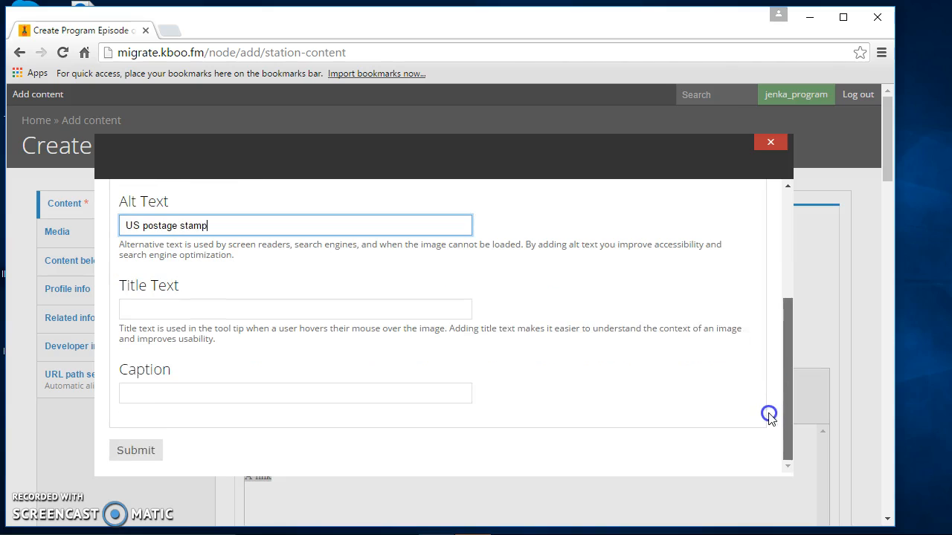
{"action": "left_click", "coordinate": [449, 389]}
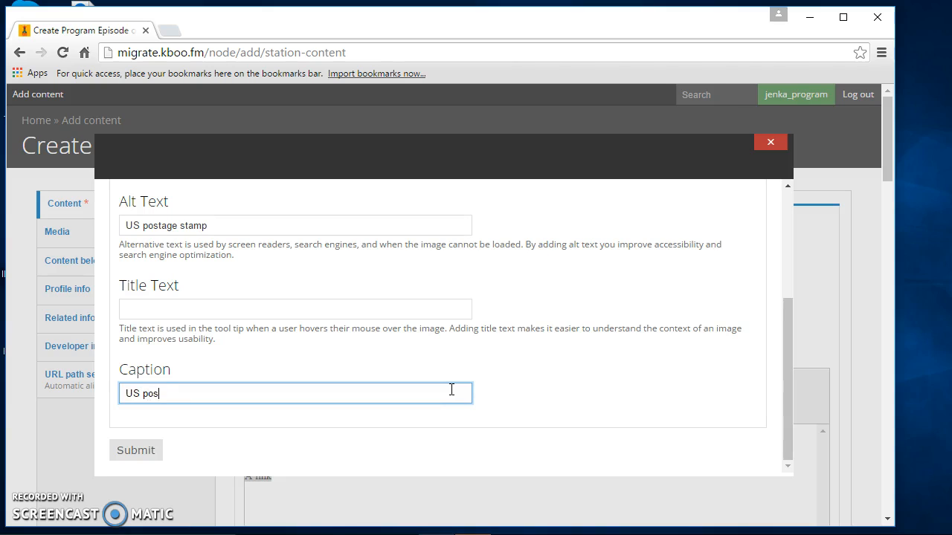
{"action": "left_click", "coordinate": [135, 450]}
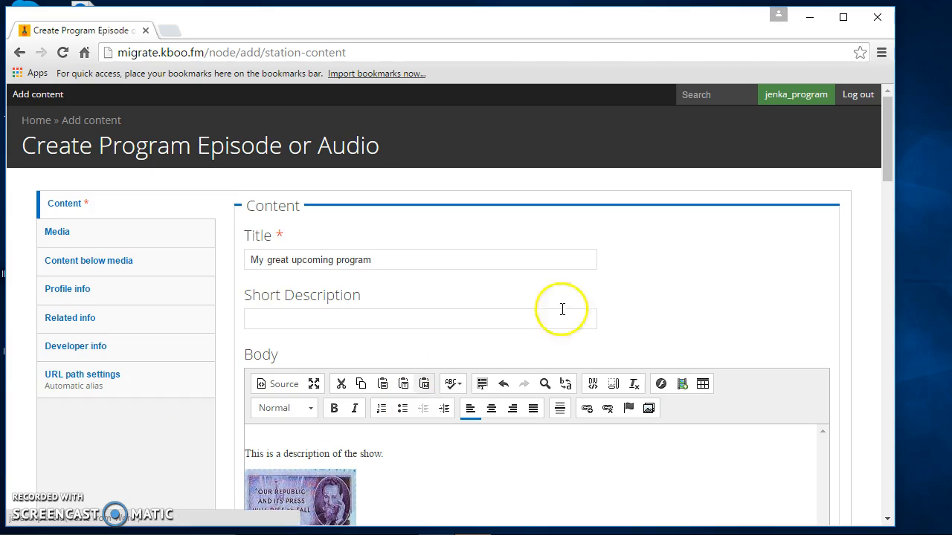
- Set the episode's Explicit option to clean, leaving the Air date empty
{"action": "left_click_drag", "start_coordinate": [887, 150], "coordinate": [887, 189]}
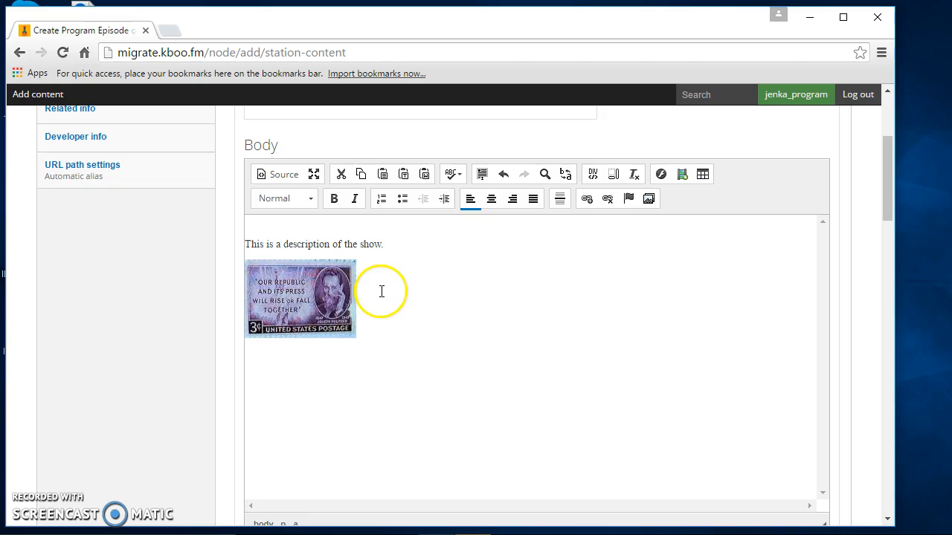
{"action": "left_click", "coordinate": [315, 303]}
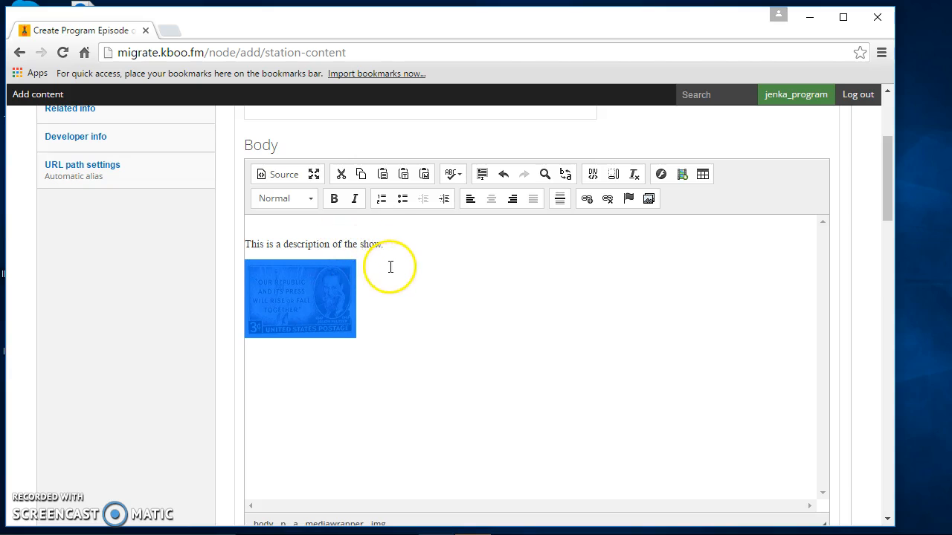
{"action": "left_click_drag", "start_coordinate": [891, 193], "coordinate": [877, 296]}
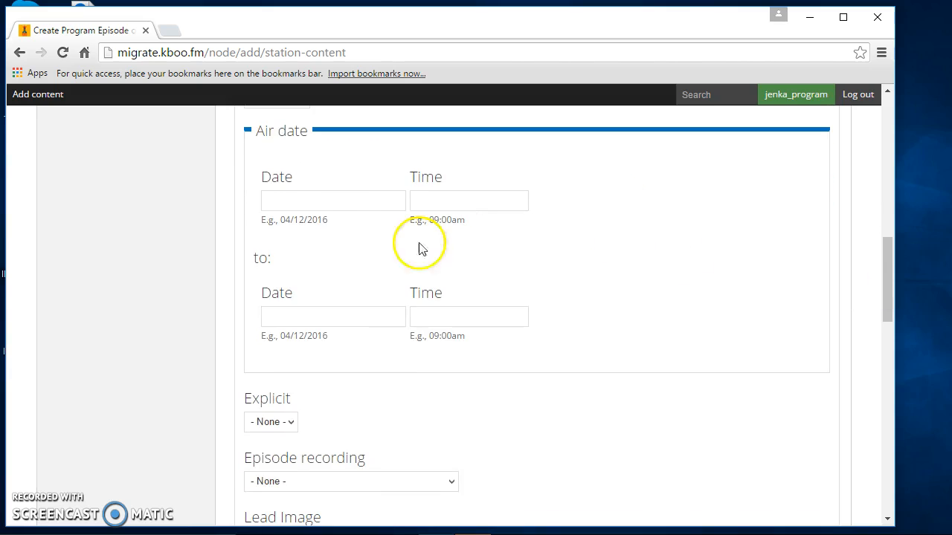
{"action": "left_click", "coordinate": [345, 202]}
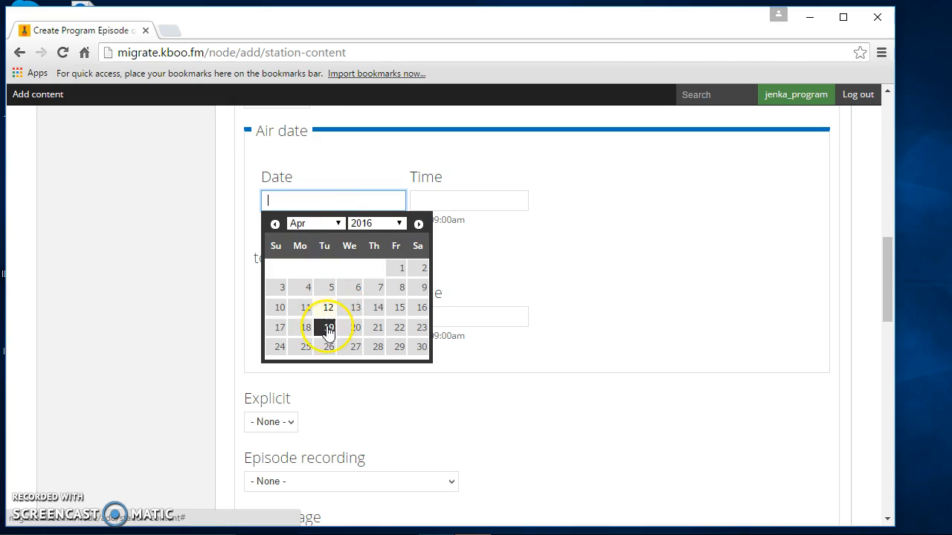
{"action": "left_click", "coordinate": [570, 271]}
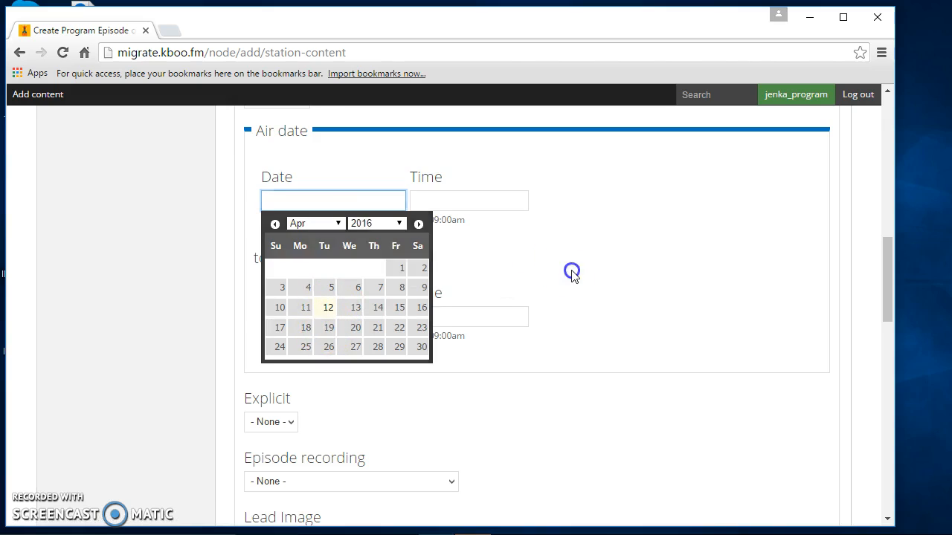
{"action": "left_click", "coordinate": [294, 424]}
{"action": "left_click", "coordinate": [280, 451]}
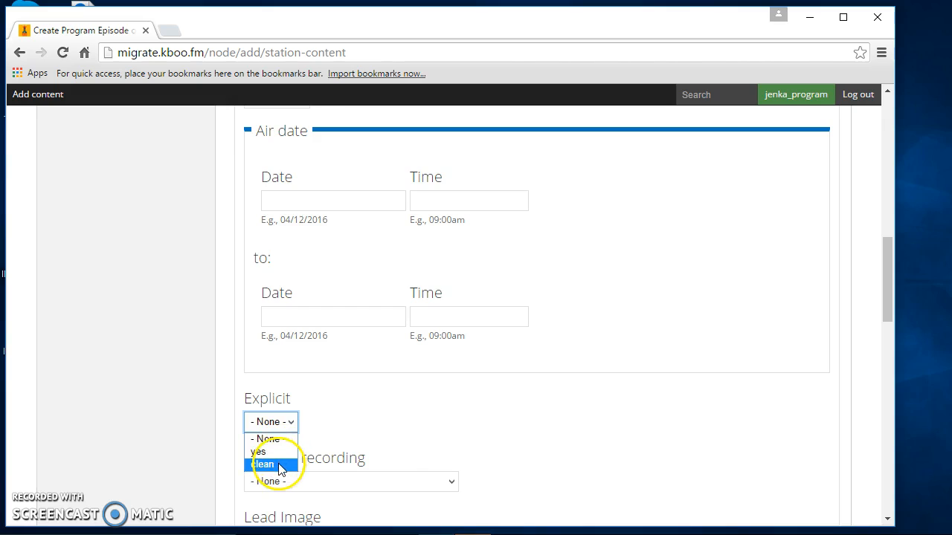
{"action": "left_click", "coordinate": [280, 466]}
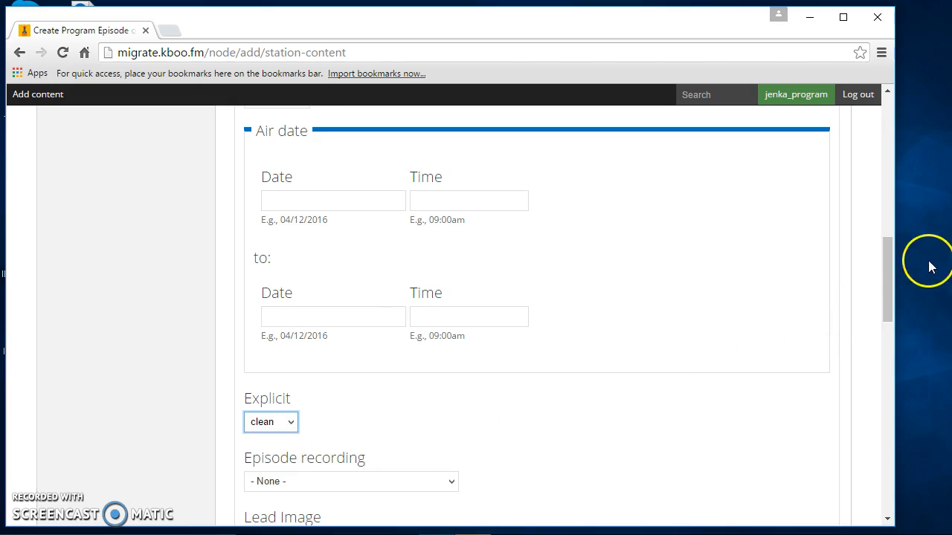
- Set Episode recording to 'Public affairs program (display download link)'
{"action": "left_click_drag", "start_coordinate": [889, 268], "coordinate": [884, 324]}
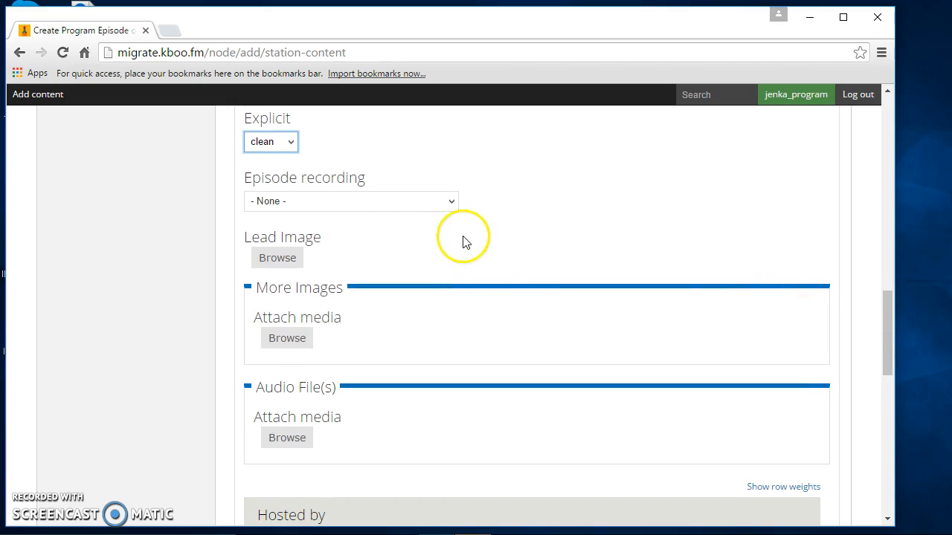
{"action": "left_click", "coordinate": [452, 203]}
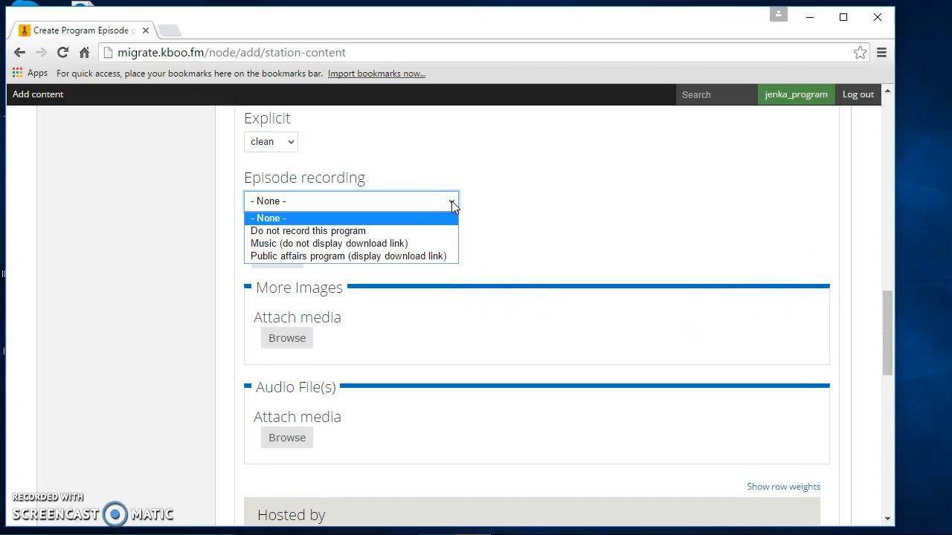
{"action": "left_click", "coordinate": [390, 257]}
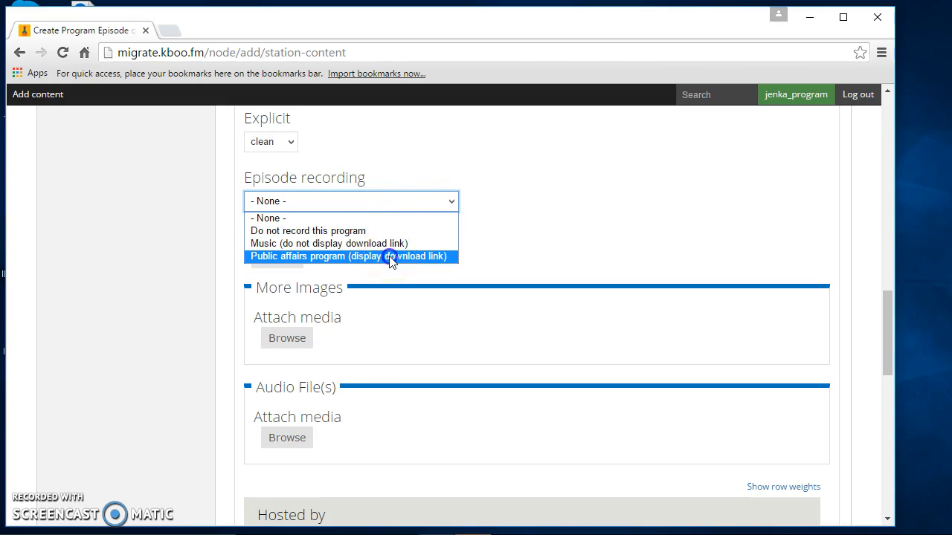
{"action": "left_click", "coordinate": [413, 207]}
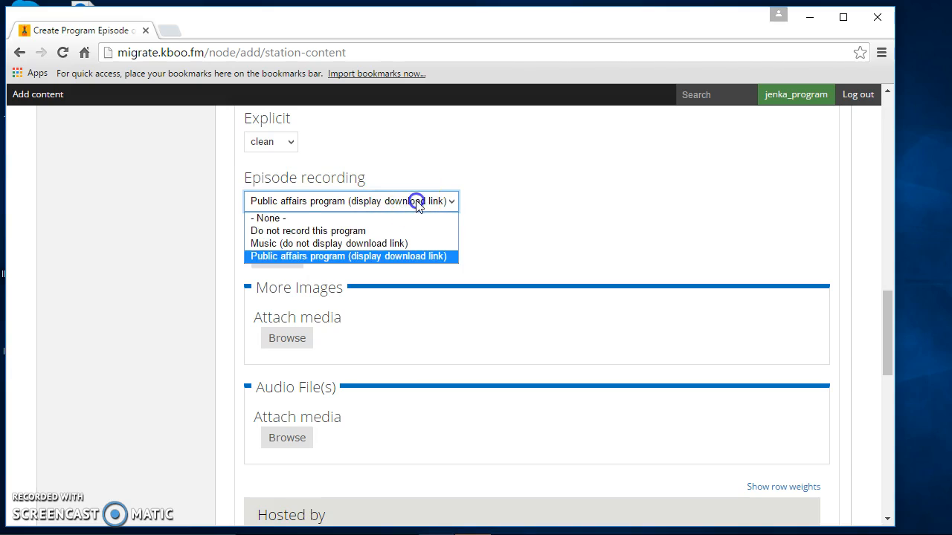
{"action": "left_click", "coordinate": [396, 256]}
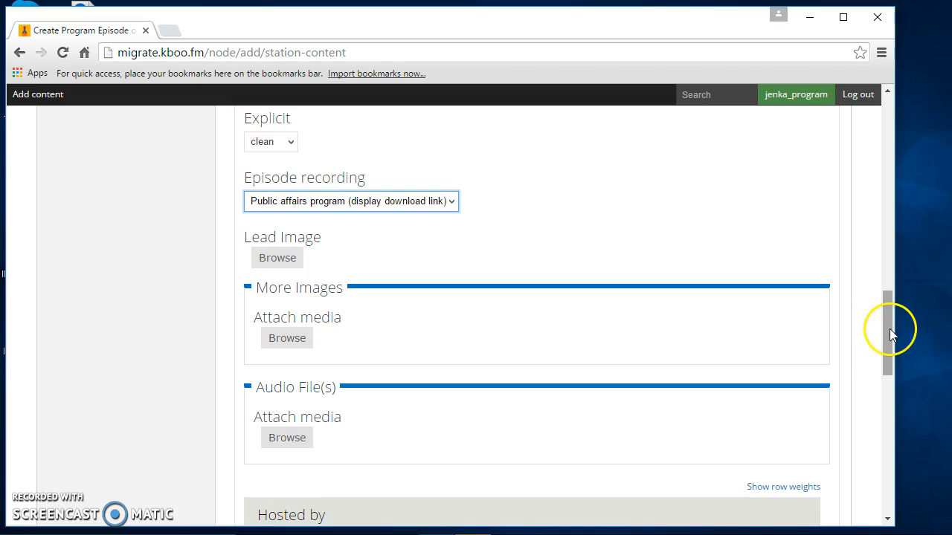
{"action": "left_click_drag", "start_coordinate": [889, 330], "coordinate": [881, 357]}
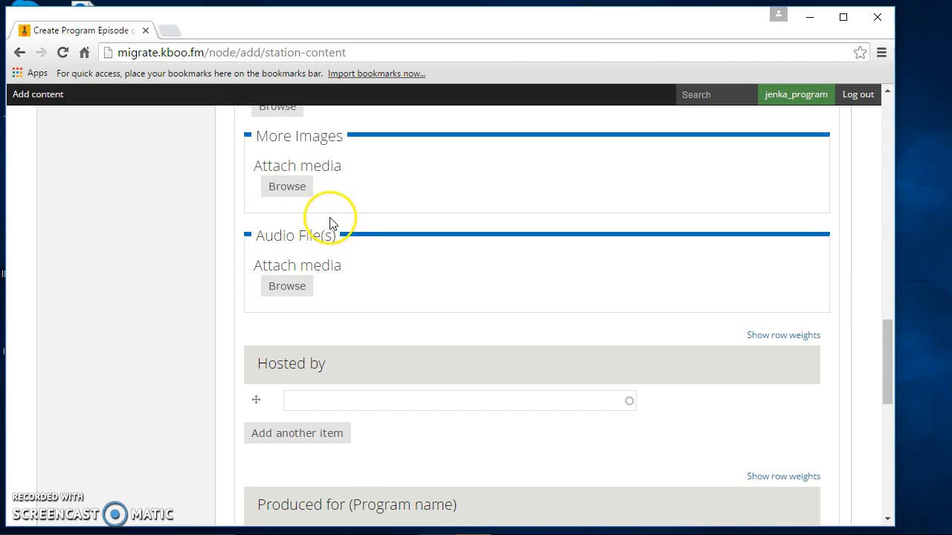
{"action": "left_click_drag", "start_coordinate": [884, 397], "coordinate": [890, 364]}
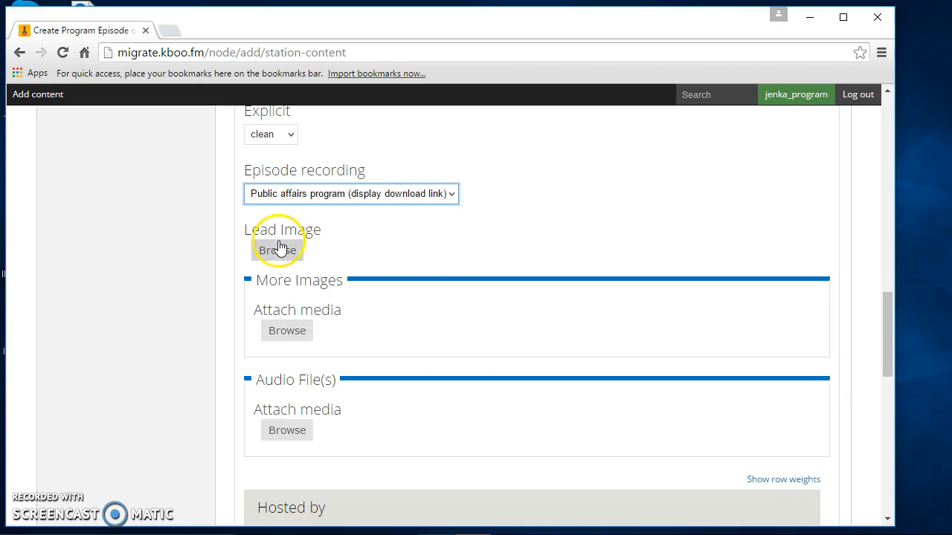
{"action": "left_click_drag", "start_coordinate": [886, 340], "coordinate": [871, 357]}
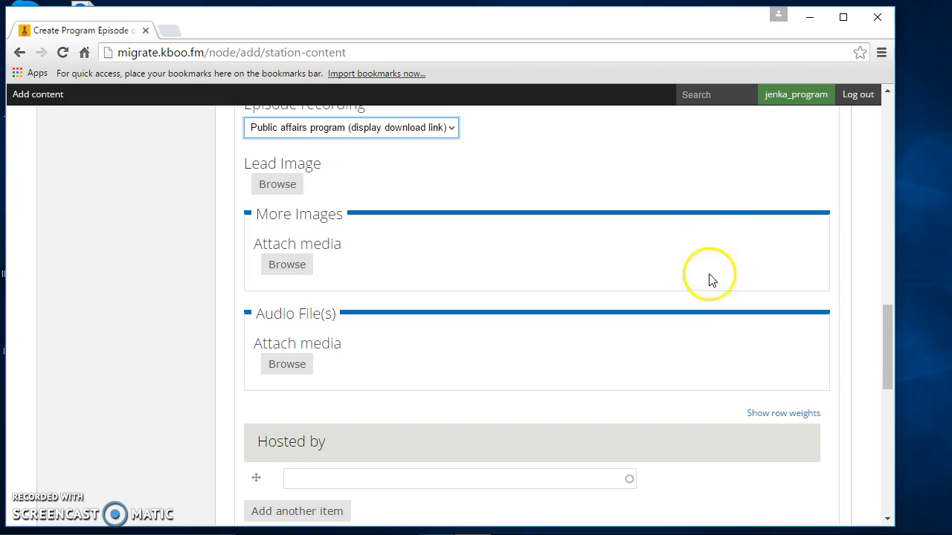
- Attach the clock photo picture-5480.jpg from the media library as the Lead Image
{"action": "left_click", "coordinate": [292, 186]}
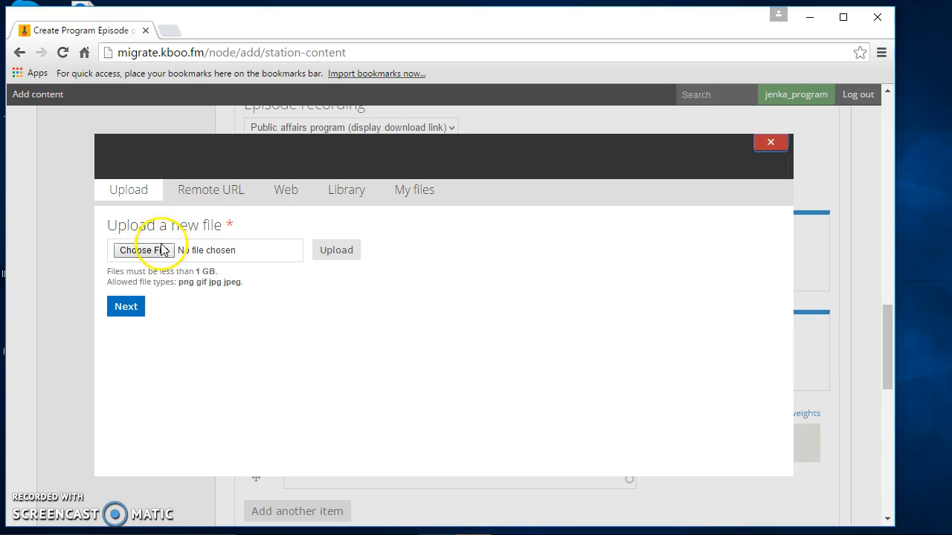
{"action": "left_click", "coordinate": [346, 192]}
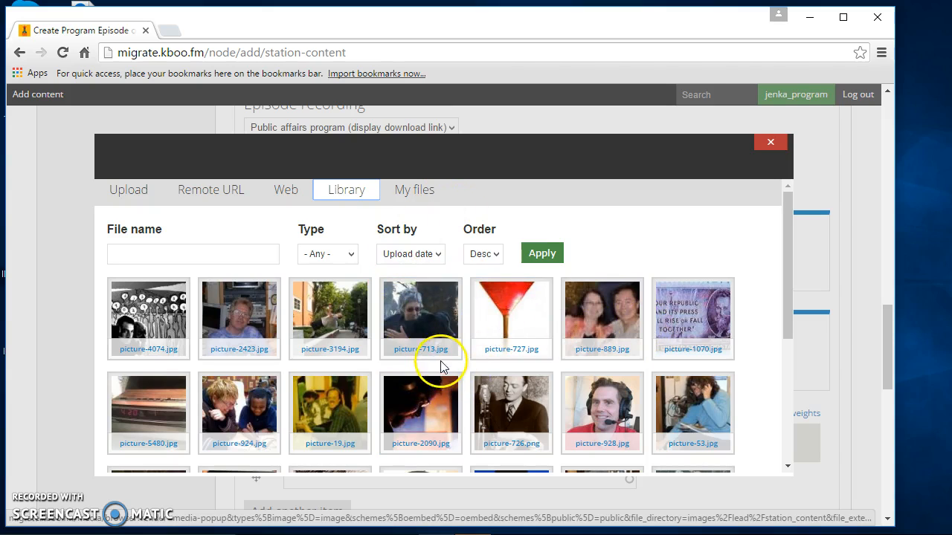
{"action": "left_click", "coordinate": [164, 412]}
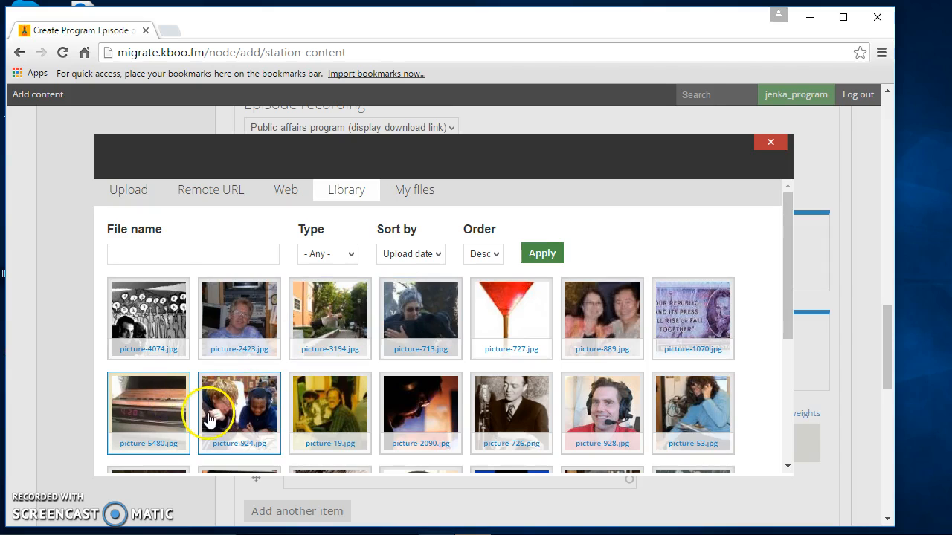
{"action": "double_click", "coordinate": [144, 404]}
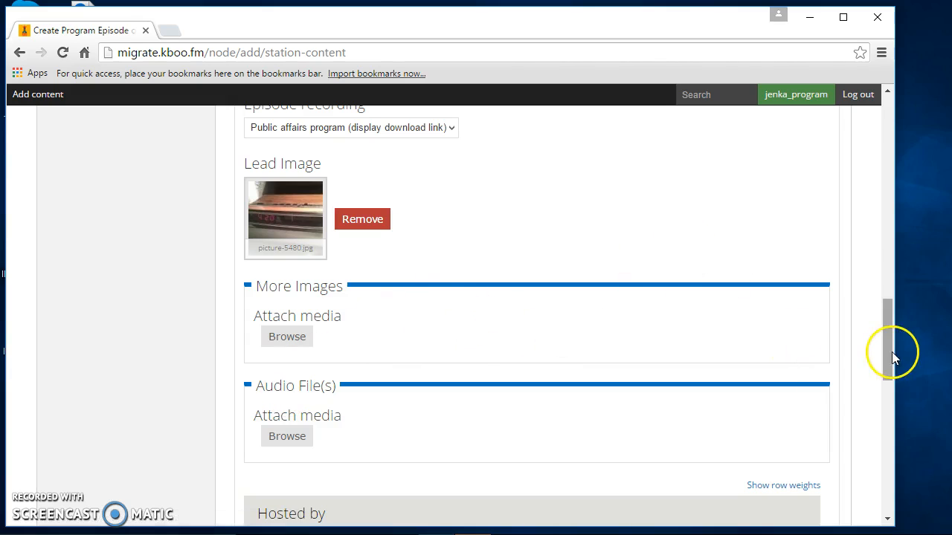
- Fill Hosted by with the signed-in station account chosen from the autocomplete suggestions
{"action": "left_click_drag", "start_coordinate": [888, 348], "coordinate": [885, 410]}
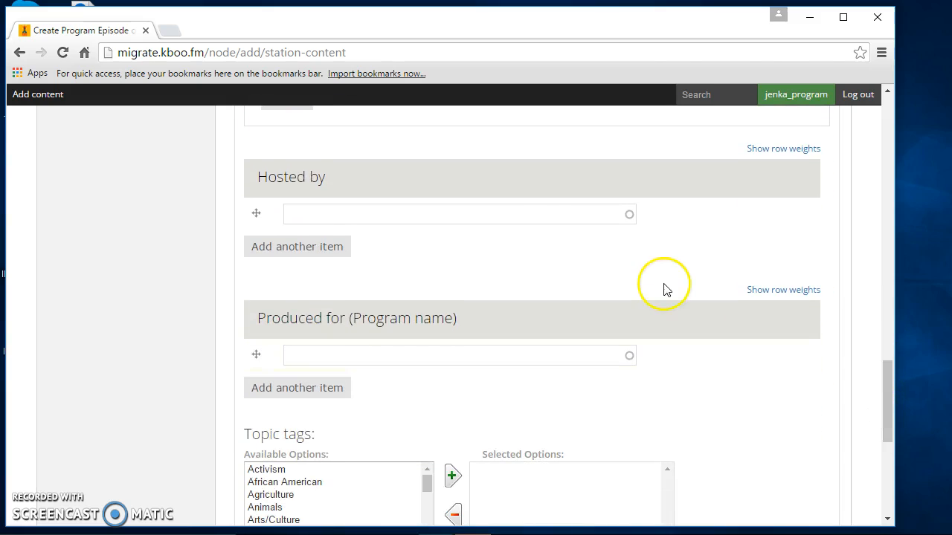
{"action": "left_click", "coordinate": [533, 220]}
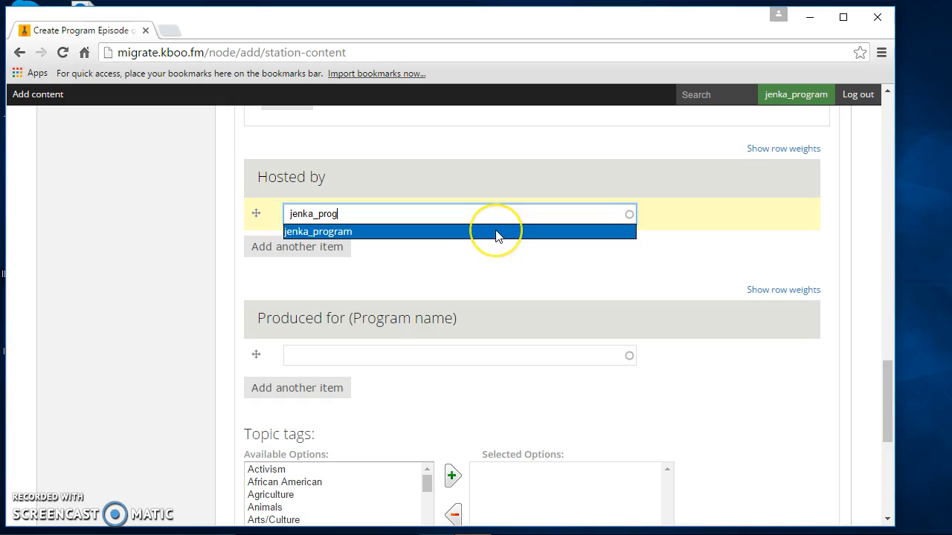
{"action": "left_click", "coordinate": [496, 232]}
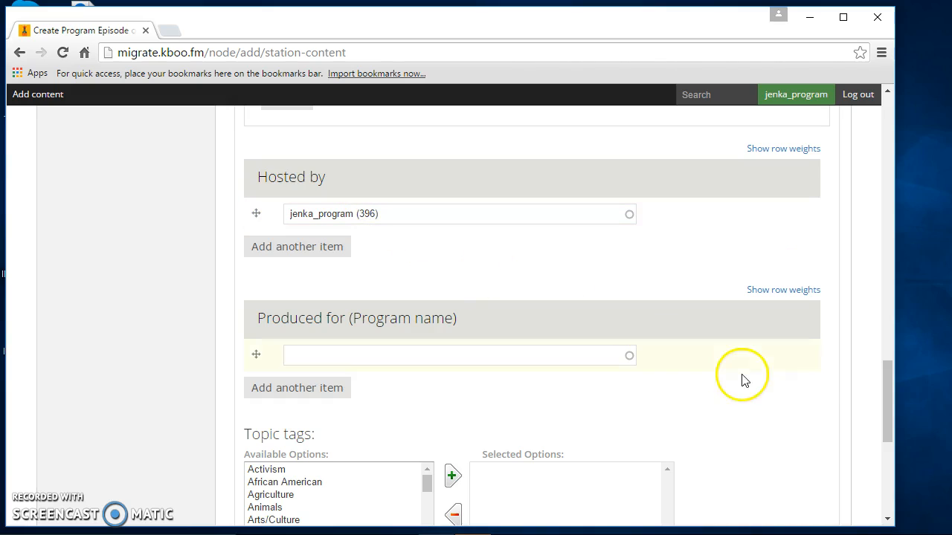
- Set Produced for to Special Programming: Public Affairs via the 'special' autocomplete
{"action": "left_click_drag", "start_coordinate": [887, 391], "coordinate": [880, 414]}
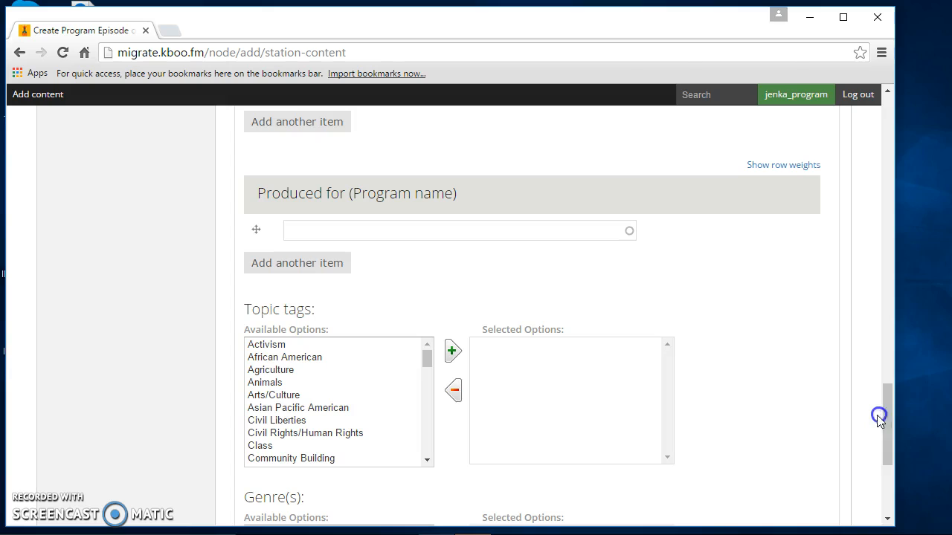
{"action": "left_click", "coordinate": [529, 236]}
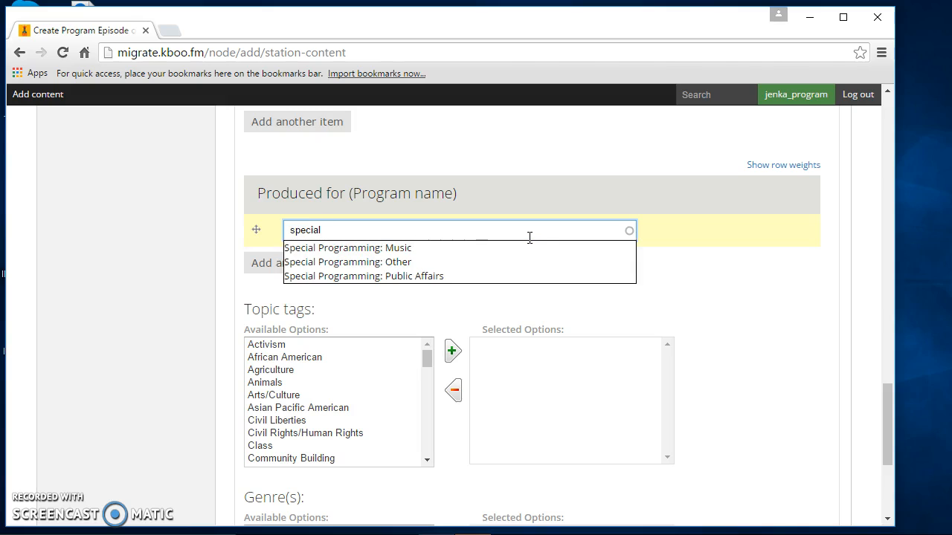
{"action": "left_click", "coordinate": [429, 276]}
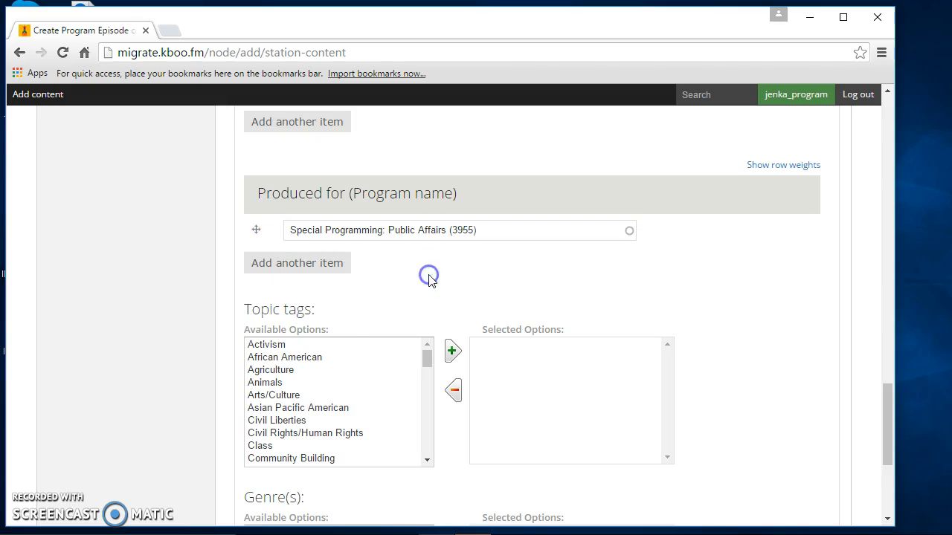
- Add Activism and Civil Liberties to the episode's selected topic tags
{"action": "left_click", "coordinate": [344, 347]}
{"action": "left_click", "coordinate": [452, 351]}
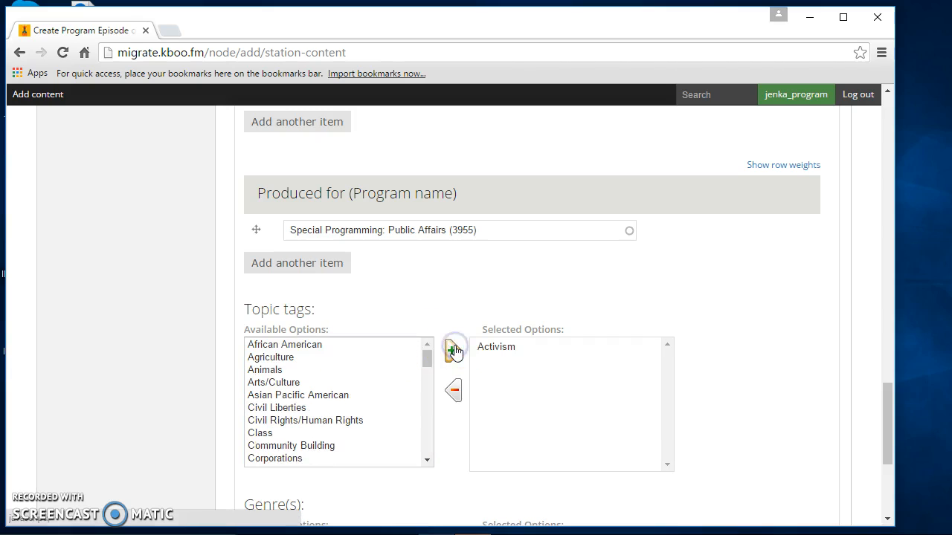
{"action": "left_click", "coordinate": [360, 408]}
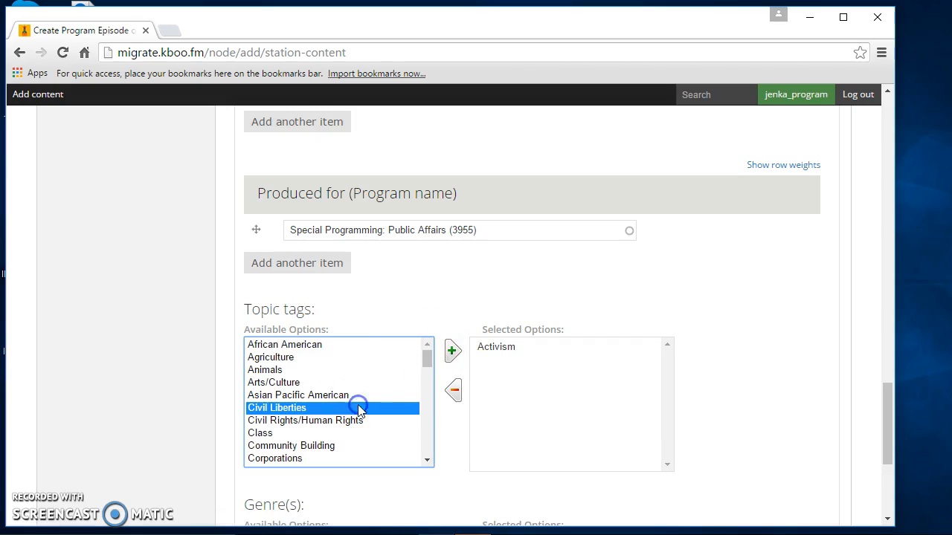
{"action": "left_click", "coordinate": [452, 352]}
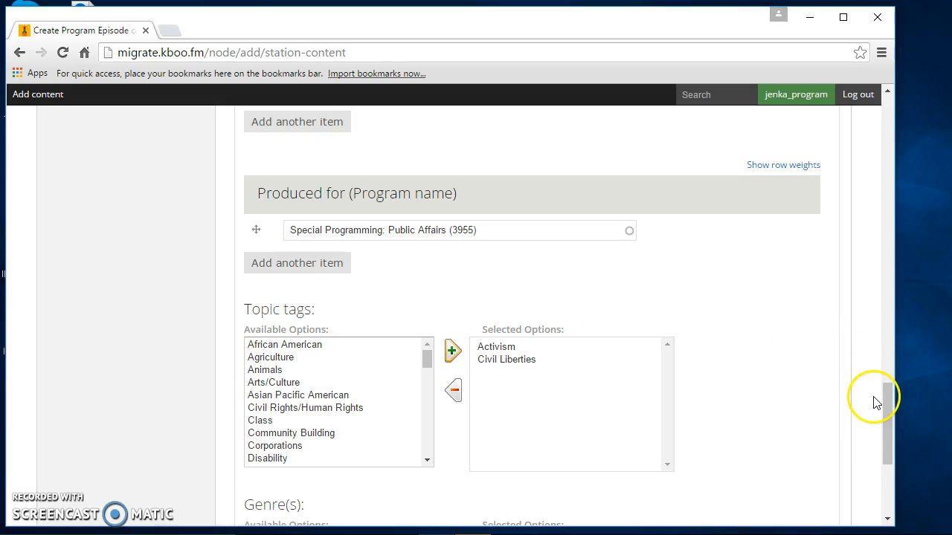
{"action": "left_click_drag", "start_coordinate": [891, 399], "coordinate": [878, 449]}
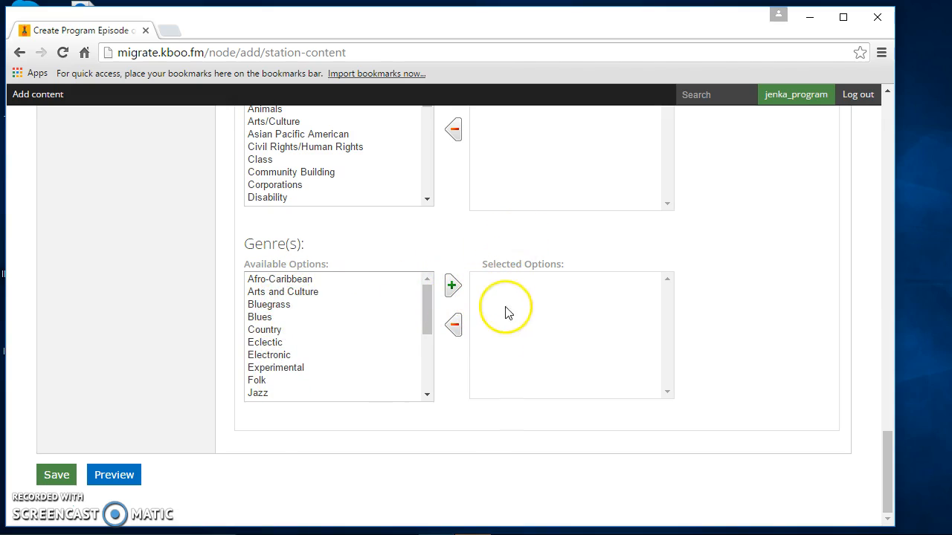
- Add Afro-Caribbean to the selected genres and attempt to save the episode
{"action": "left_click", "coordinate": [384, 279]}
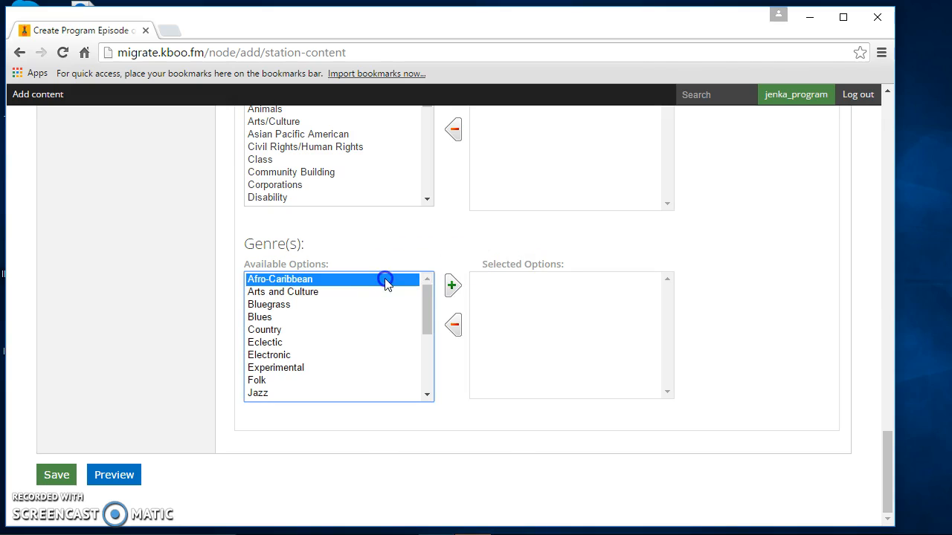
{"action": "left_click", "coordinate": [455, 288]}
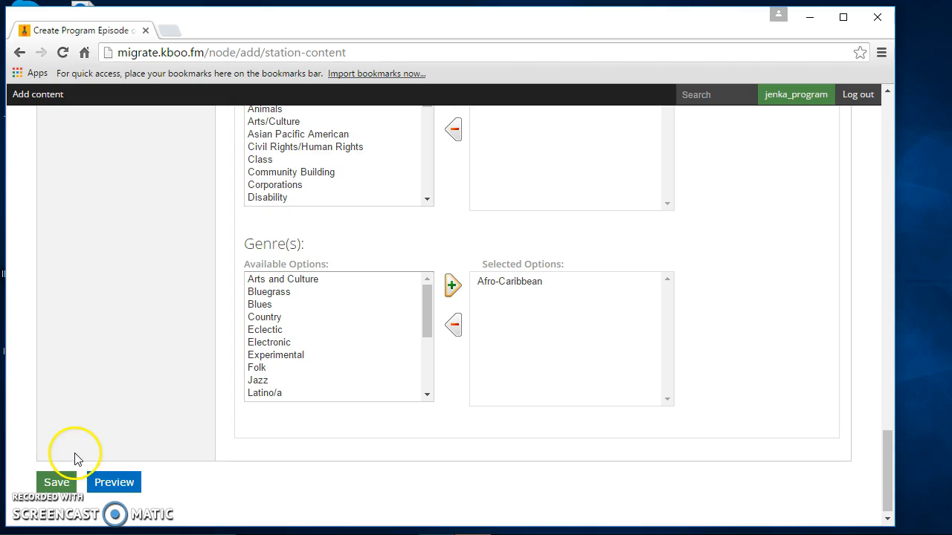
{"action": "left_click", "coordinate": [60, 482]}
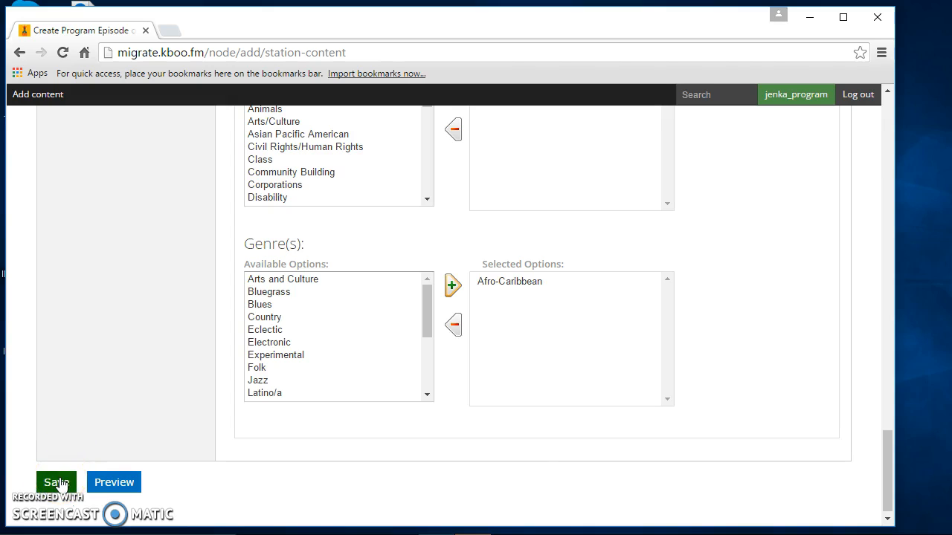
{"action": "left_click_drag", "start_coordinate": [886, 457], "coordinate": [896, 126]}
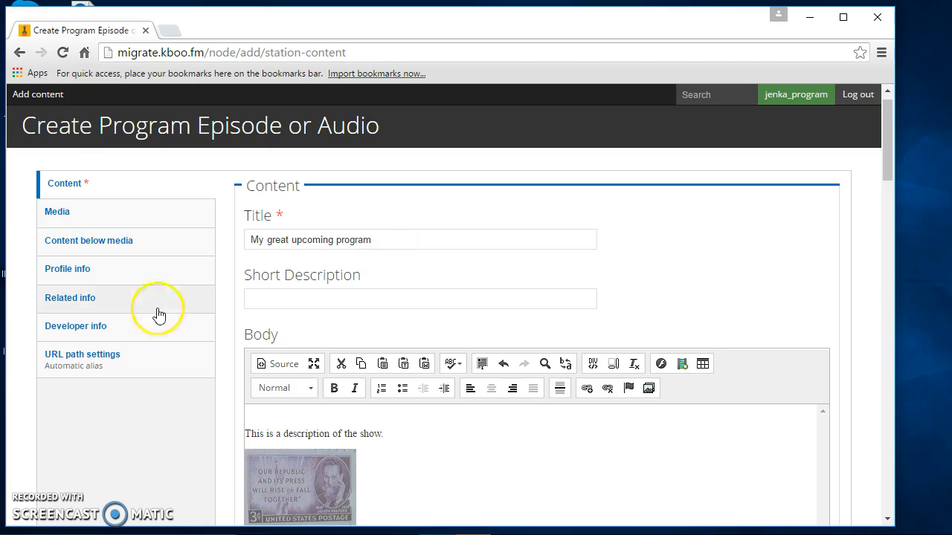
- Leave the Related info host, program(s) and content fields empty, then submit the episode
{"action": "left_click", "coordinate": [99, 304]}
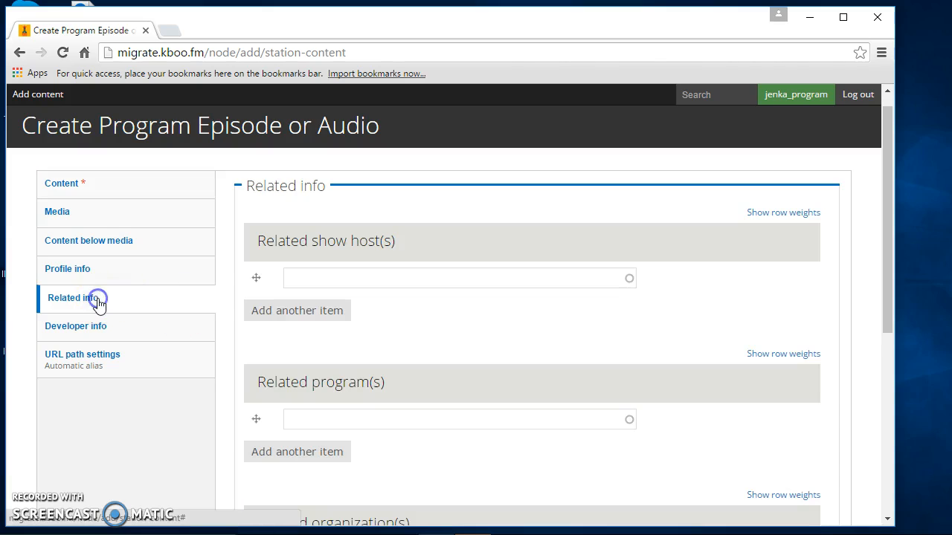
{"action": "left_click", "coordinate": [325, 277]}
{"action": "left_click", "coordinate": [296, 418]}
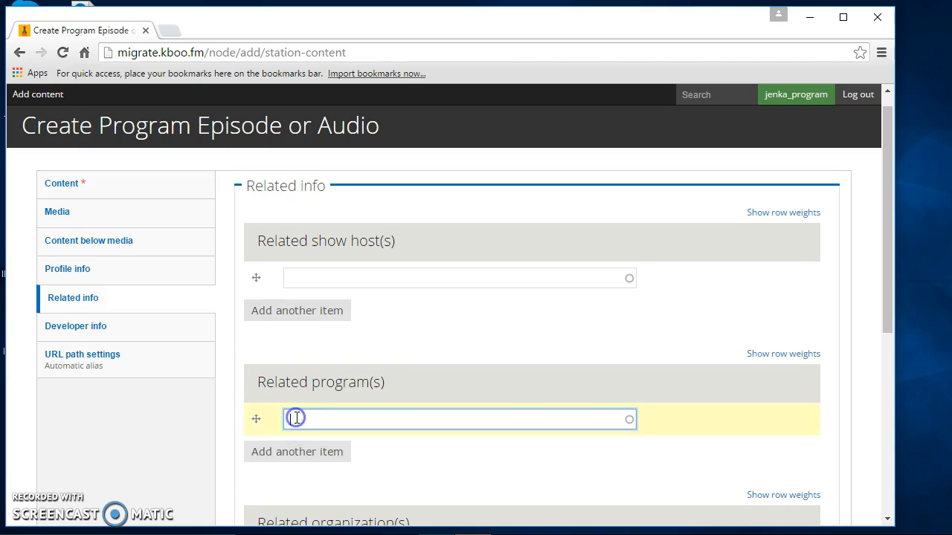
{"action": "left_click_drag", "start_coordinate": [885, 216], "coordinate": [881, 375]}
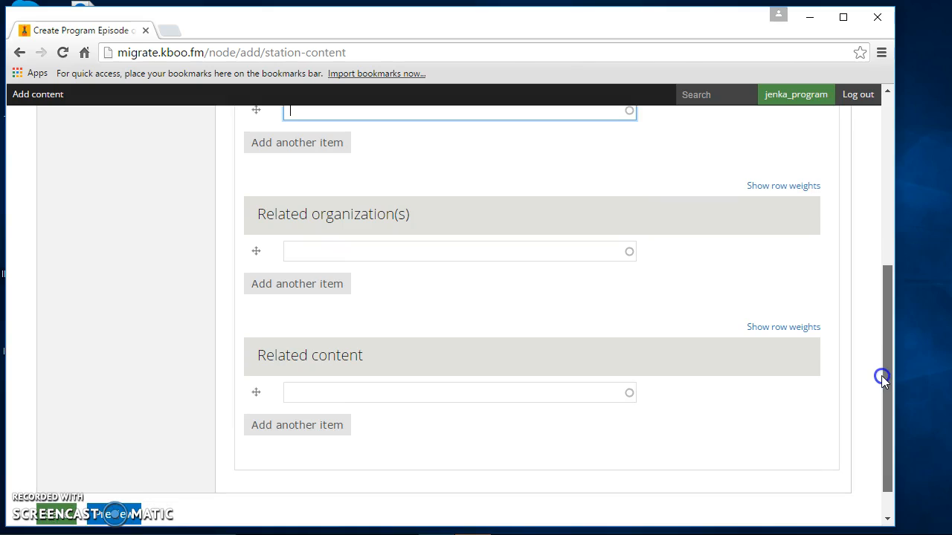
{"action": "left_click", "coordinate": [540, 392]}
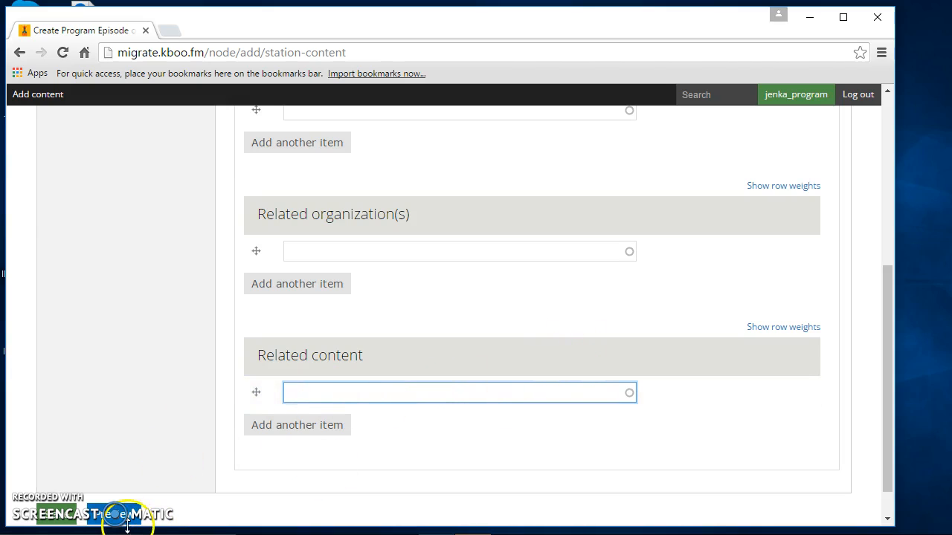
{"action": "left_click", "coordinate": [61, 517]}
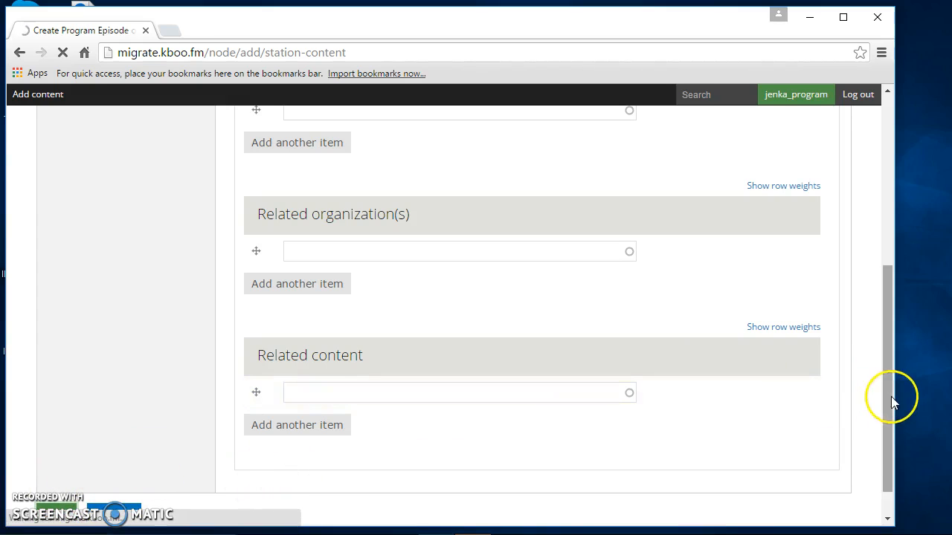
{"action": "left_click_drag", "start_coordinate": [891, 396], "coordinate": [879, 444]}
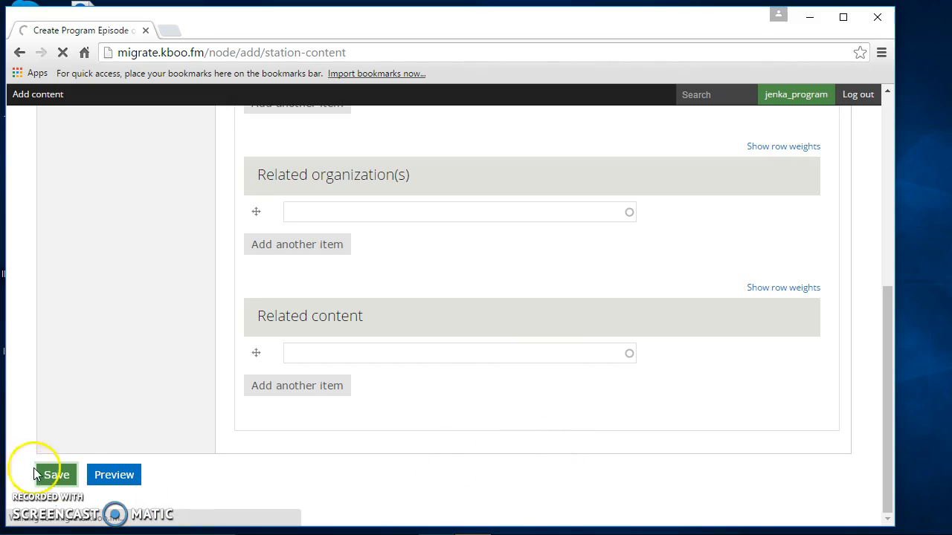
- Save 'My great upcoming program' and scroll through its published page to verify images, tags and genre
{"action": "left_click", "coordinate": [58, 475]}
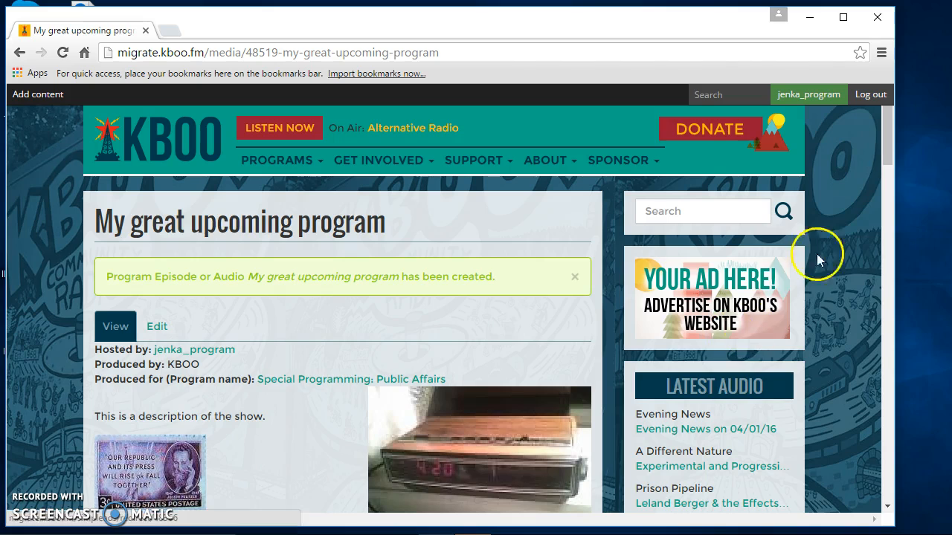
{"action": "left_click_drag", "start_coordinate": [885, 154], "coordinate": [886, 183]}
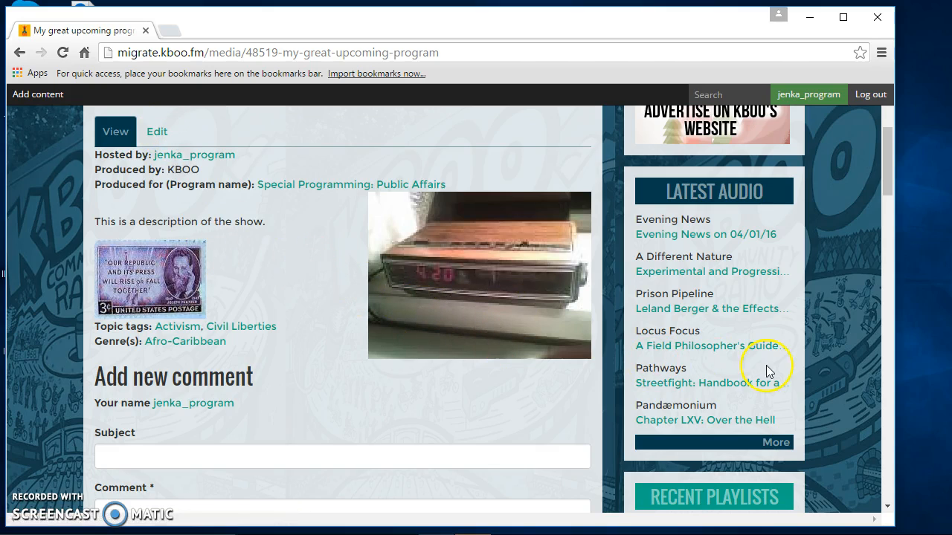
{"action": "left_click", "coordinate": [891, 174]}
{"action": "mouse_move", "coordinate": [891, 174]}
{"action": "left_mouse_down"}
{"action": "mouse_move", "coordinate": [893, 155]}
{"action": "mouse_move", "coordinate": [887, 262]}
{"action": "mouse_move", "coordinate": [864, 335]}
{"action": "mouse_move", "coordinate": [906, 128]}
{"action": "mouse_move", "coordinate": [897, 188]}
{"action": "left_mouse_up"}
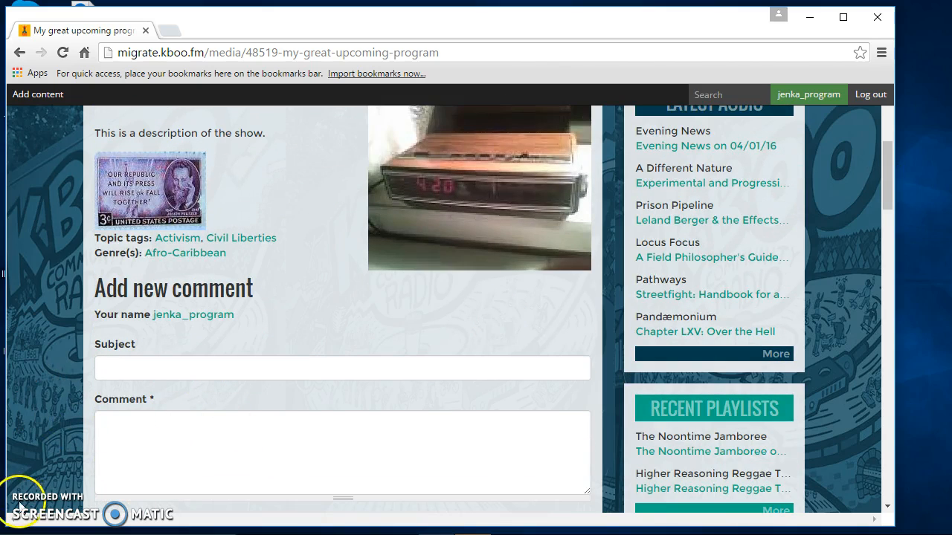